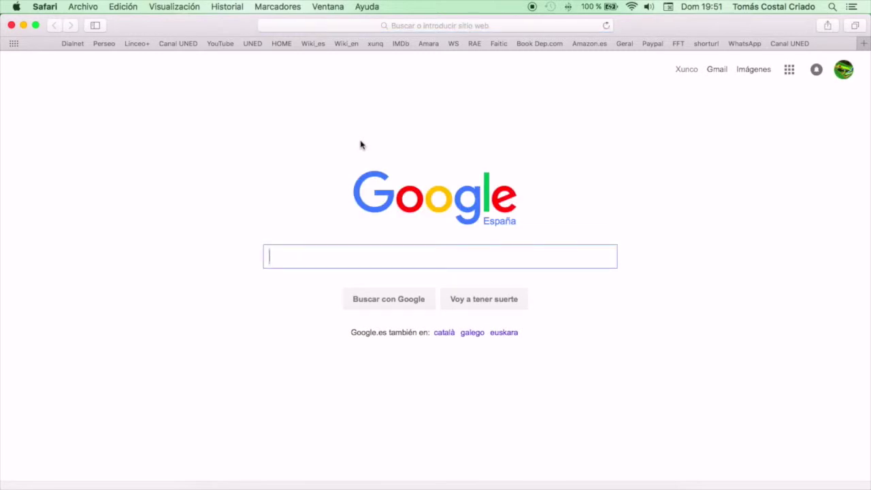
Step: Search Google for 'aegisub' and go to the Downloads page on aegisub.org
type("aegisub")
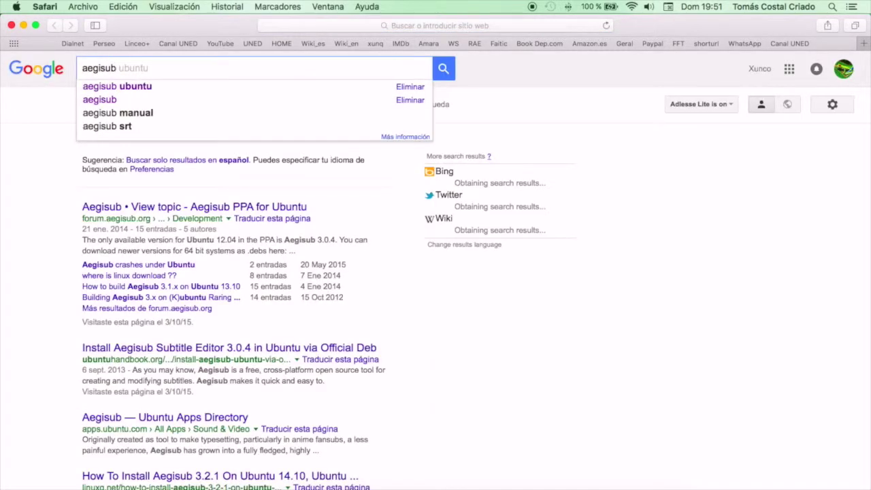
key("Return")
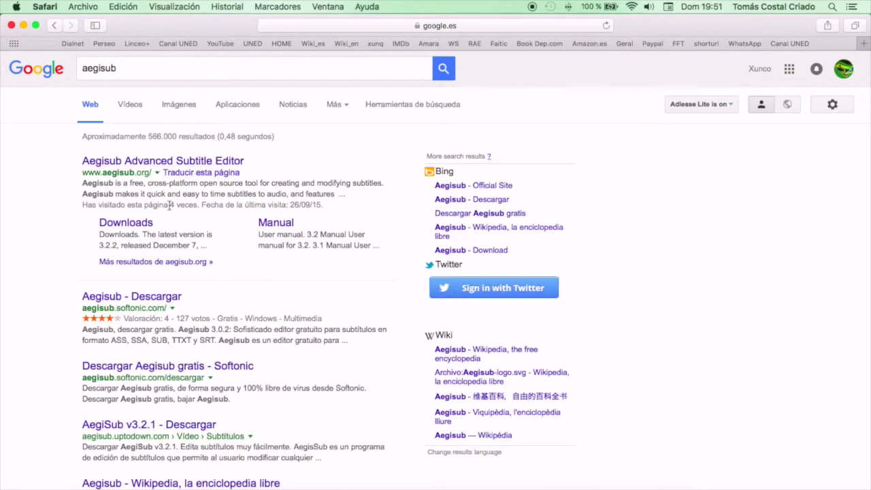
left_click(149, 231)
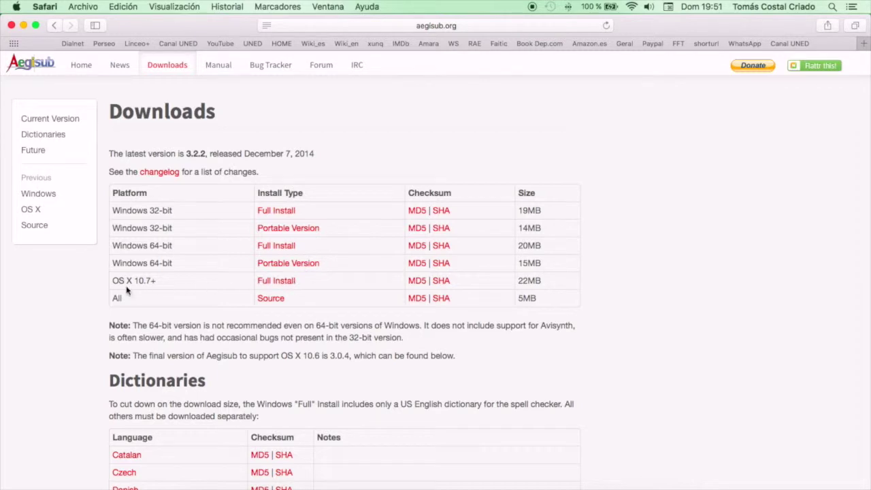
Step: Download the OS X 10.7+ full installer Aegisub-3.2.2.dmg and watch its progress
left_click(279, 282)
left_click(809, 27)
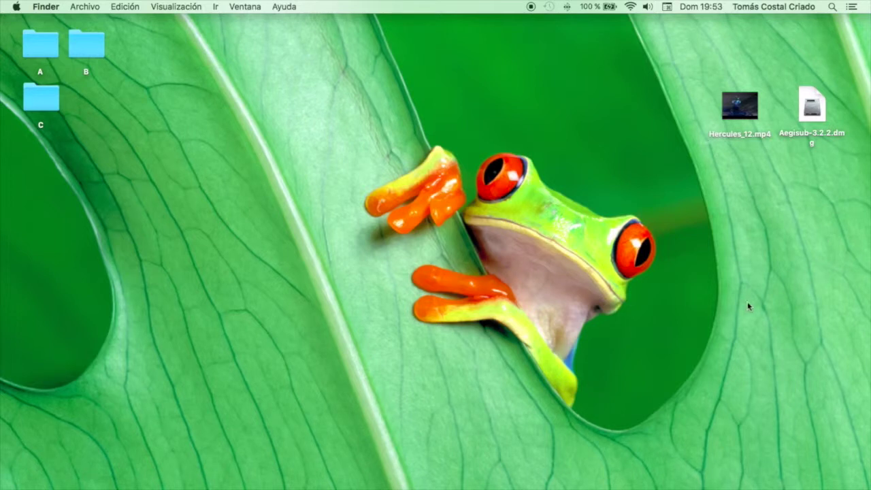
Step: Mount Aegisub-3.2.2.dmg, copy the Aegisub app into Applications, and close the installer window
left_click(823, 113)
double_click(823, 114)
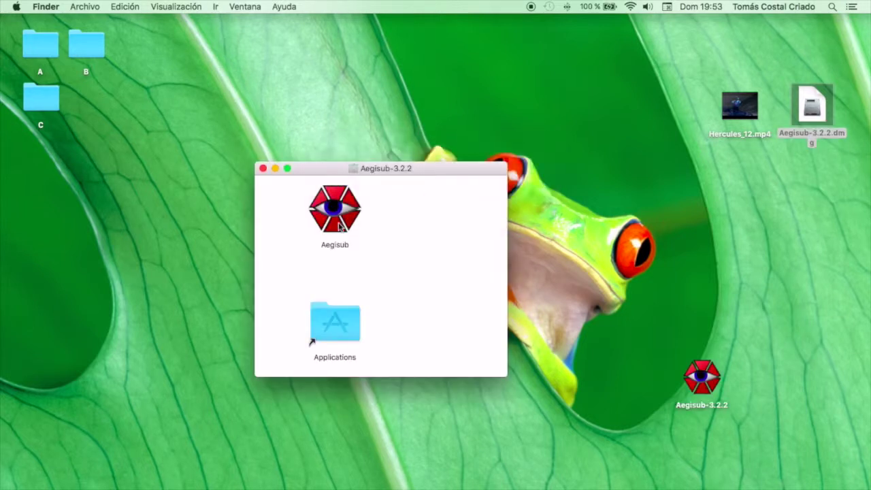
left_click_drag(338, 217, 340, 324)
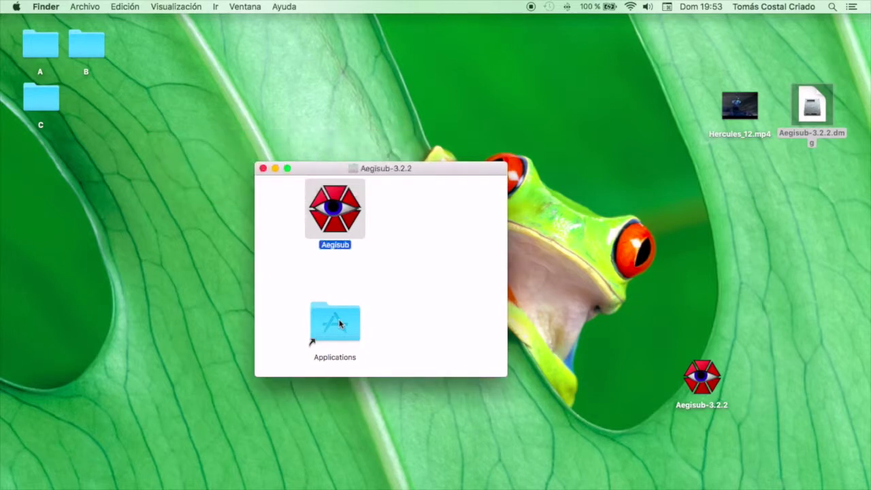
left_click(262, 168)
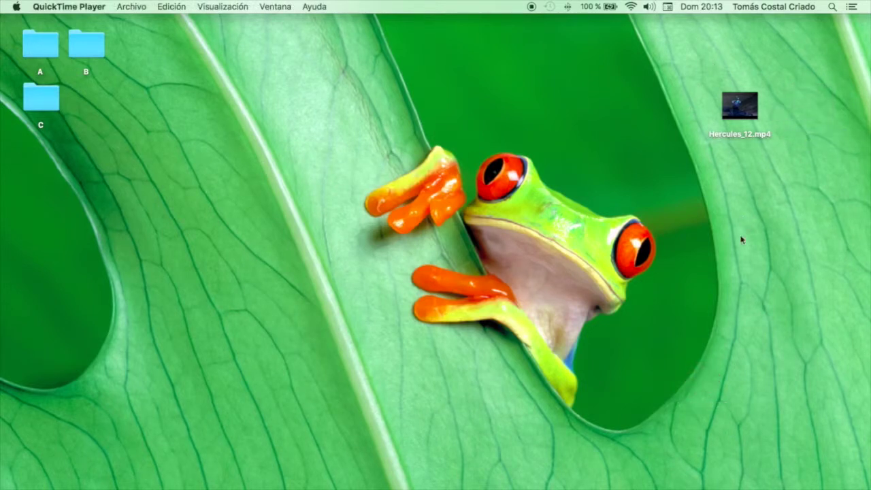
Step: Start Aegisub from Launchpad to get an untitled project with one default line
key("F4")
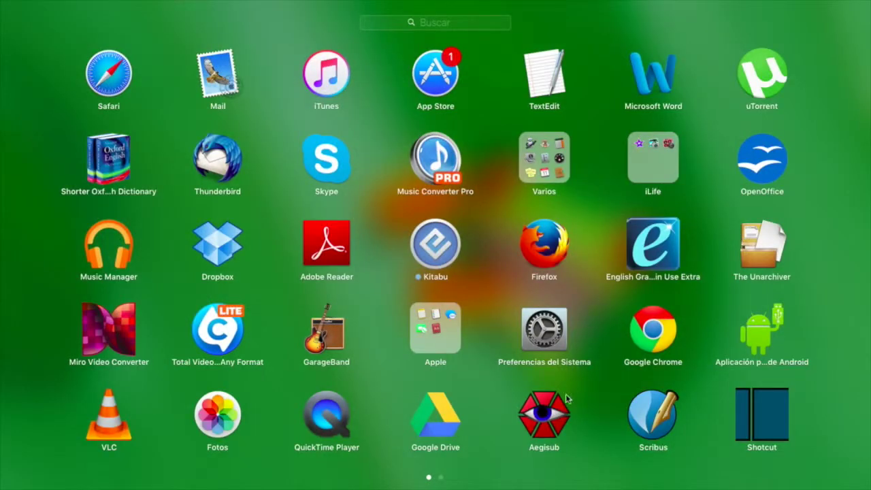
left_click(551, 415)
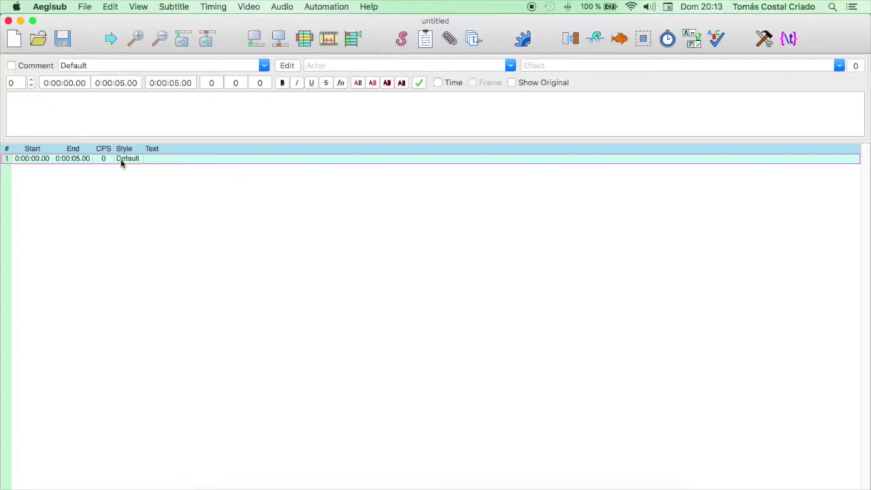
Step: Load Hercules_12.mp4 from the Desktop as the project video
left_click(256, 7)
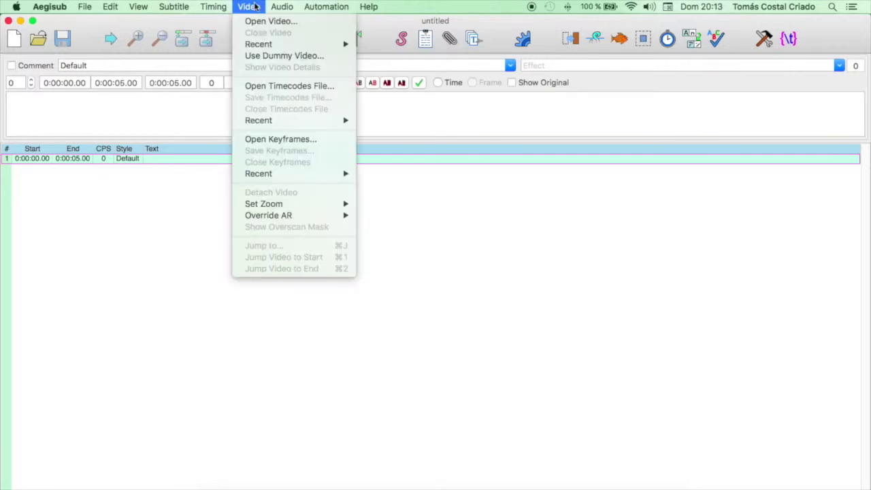
left_click(284, 23)
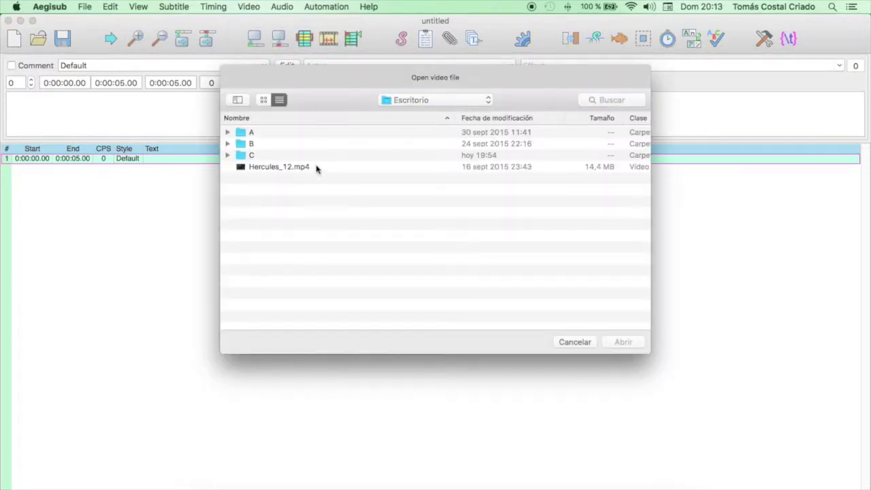
left_click(317, 168)
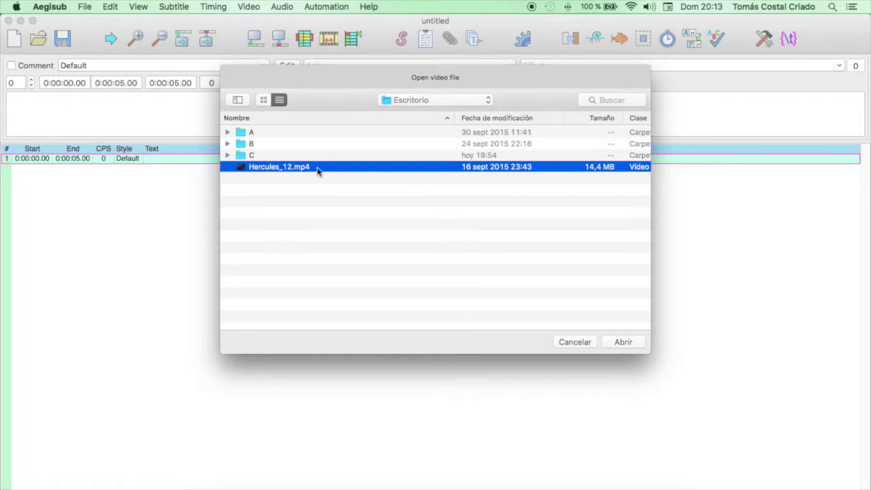
double_click(317, 168)
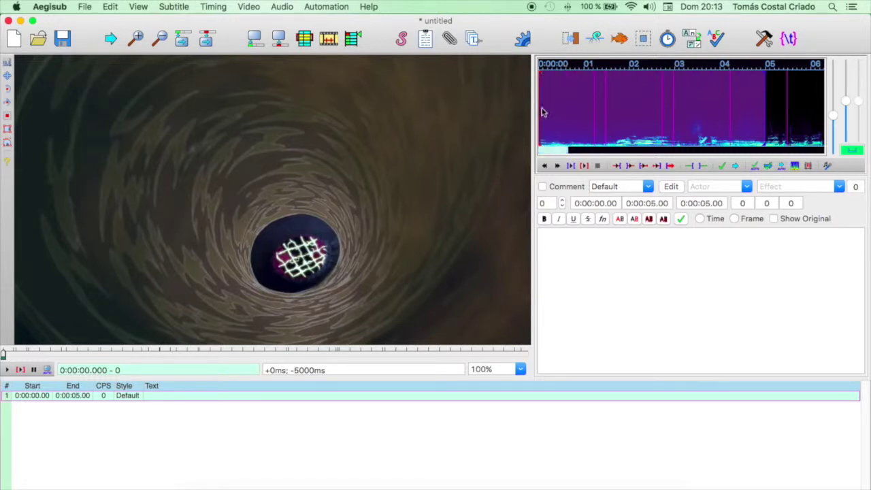
Step: Select the audio from 0:00 to about 0:03.3 and play it back
mouse_move(543, 113)
left_mouse_down()
mouse_move(587, 111)
mouse_move(567, 111)
left_mouse_up()
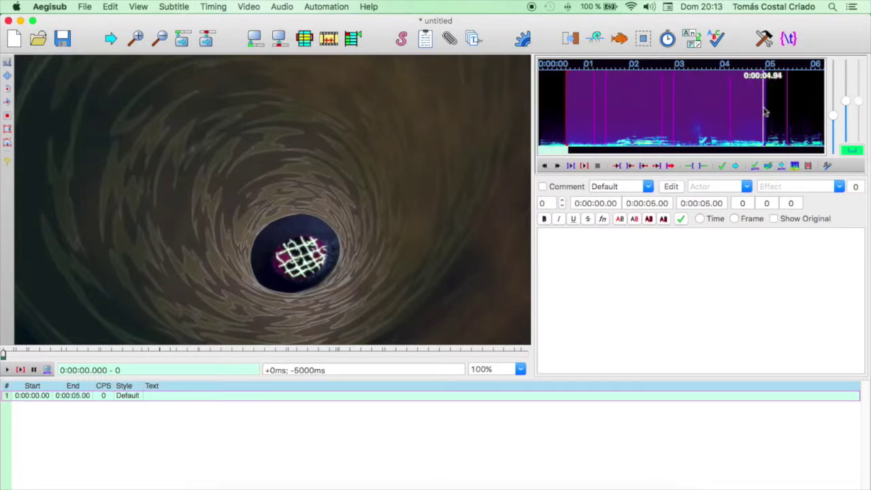
mouse_move(765, 112)
left_mouse_down()
mouse_move(708, 111)
mouse_move(691, 121)
left_mouse_up()
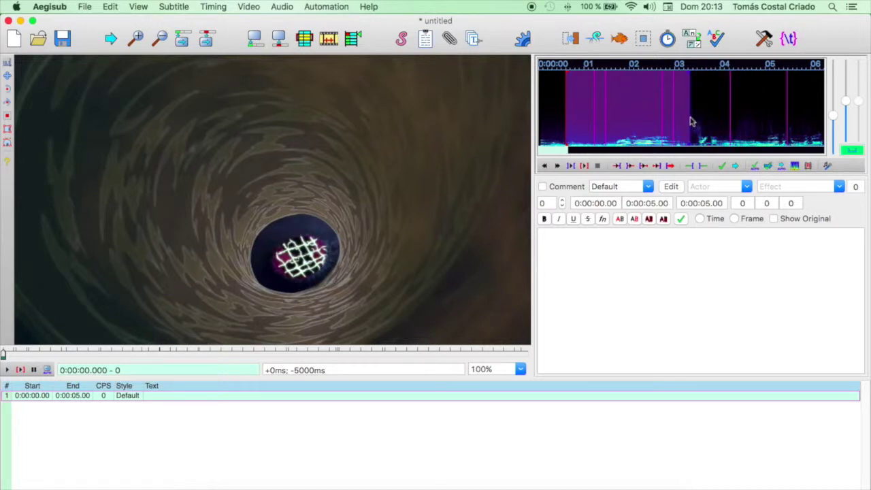
mouse_move(568, 120)
left_mouse_down()
mouse_move(565, 107)
mouse_move(521, 113)
mouse_move(531, 108)
left_mouse_up()
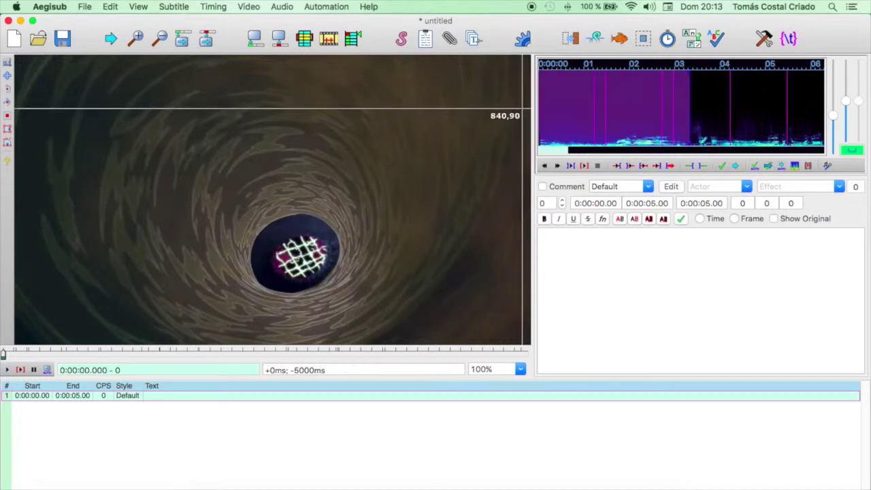
key("s")
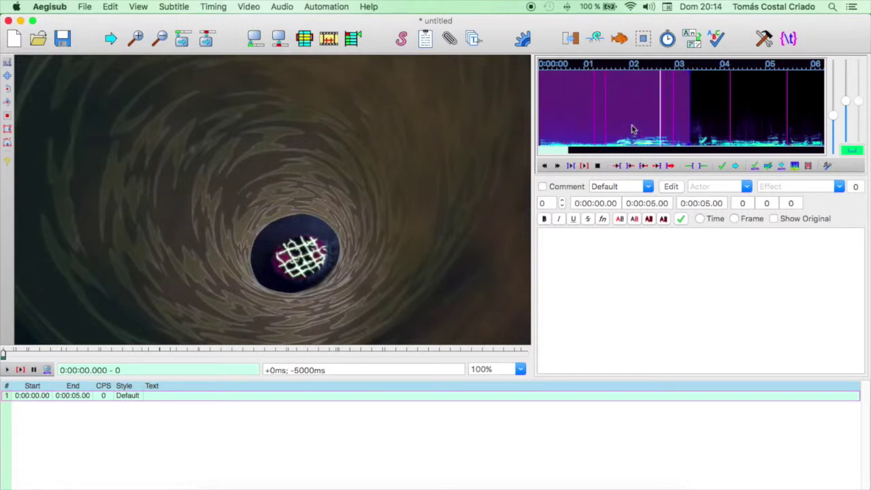
Step: Enter 'Brothers!' as the first line's text and delete the stray gibberish after it
left_click(599, 244)
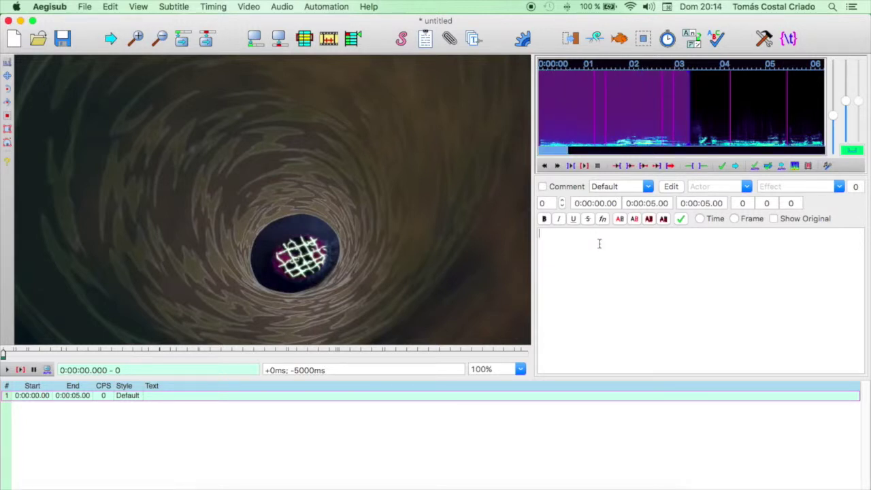
type("Brothers!")
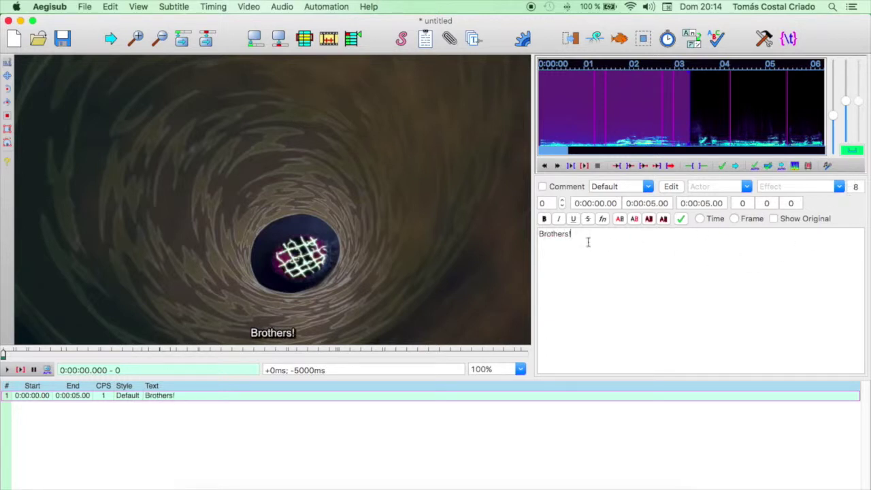
type("poqerjoqweurpoquwpeorupoqweuropqwuerp")
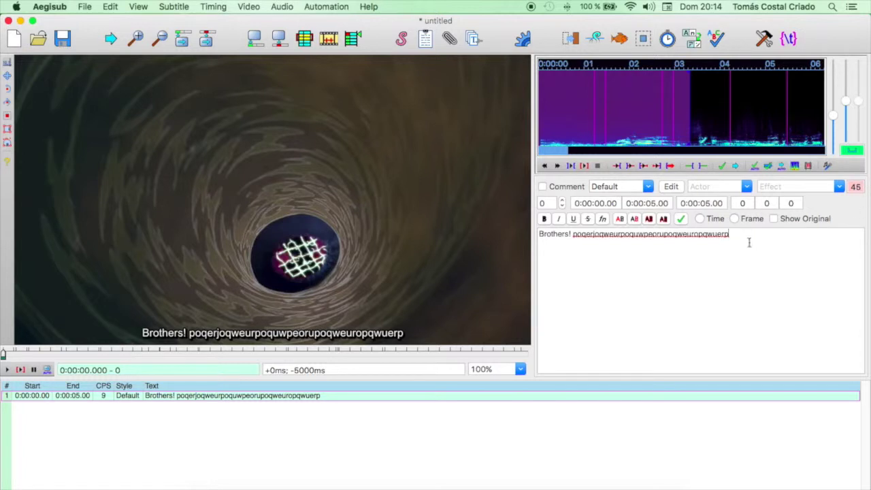
left_click_drag(732, 236, 609, 236)
left_click(593, 238)
double_click(574, 236)
key("BackSpace")
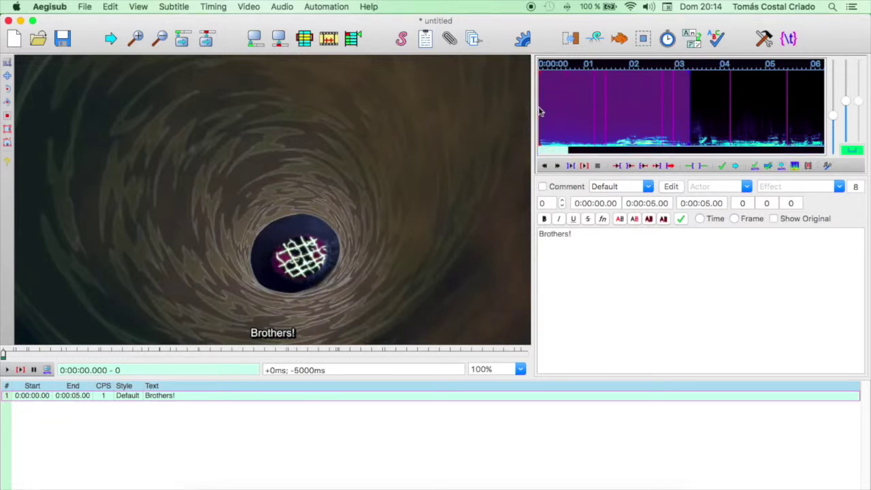
Step: Move the Brothers! start to 0:00:01.49, preview it, and commit 0:00:01.49–0:00:03.34, adding line 2
left_click(584, 112)
left_click_drag(584, 112, 608, 113)
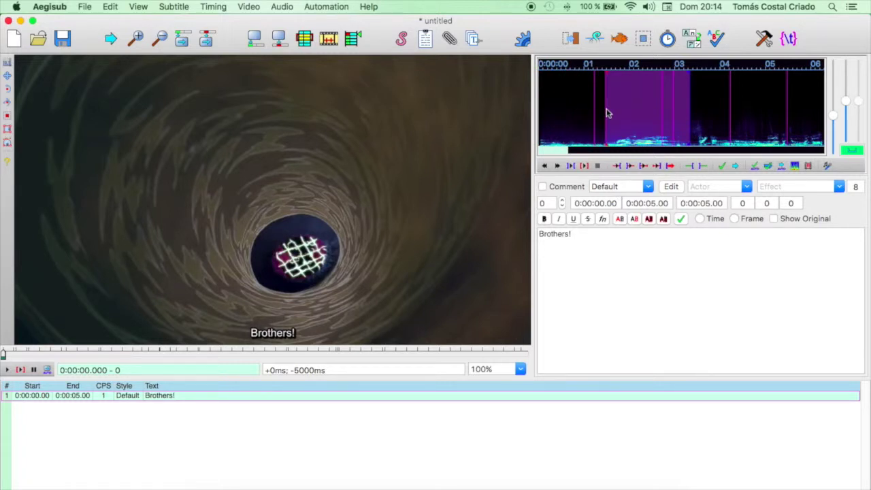
key("s")
left_click(588, 232)
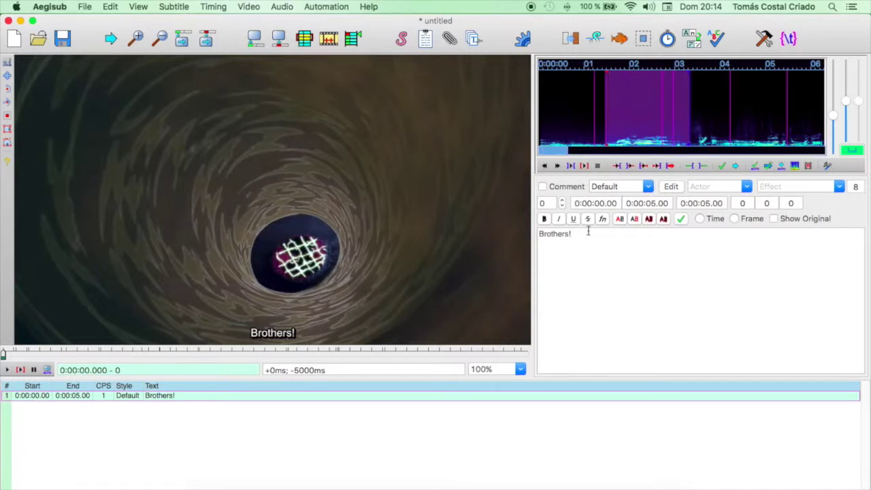
key("Return")
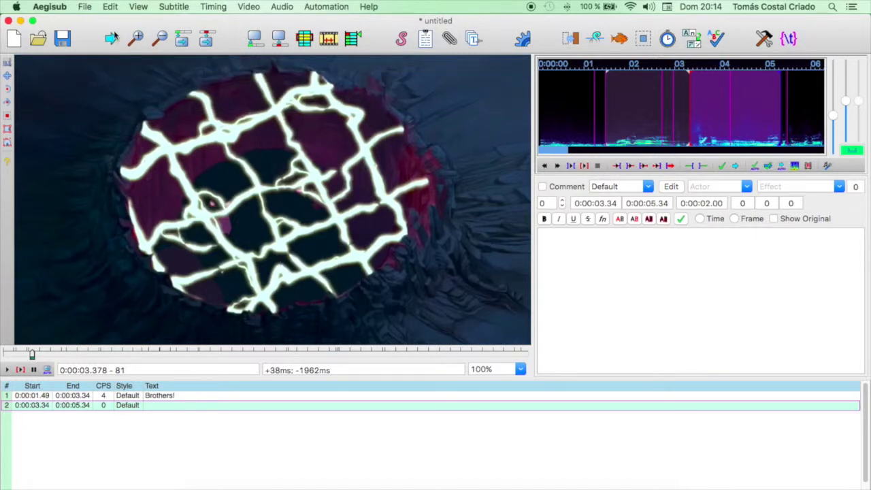
Step: Export the subtitles to the Desktop as Hercules_12.srt
left_click(87, 7)
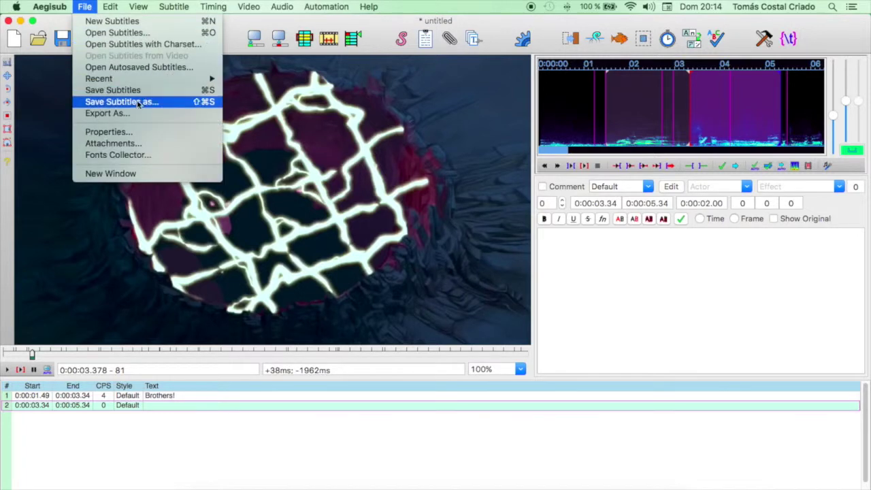
left_click(145, 120)
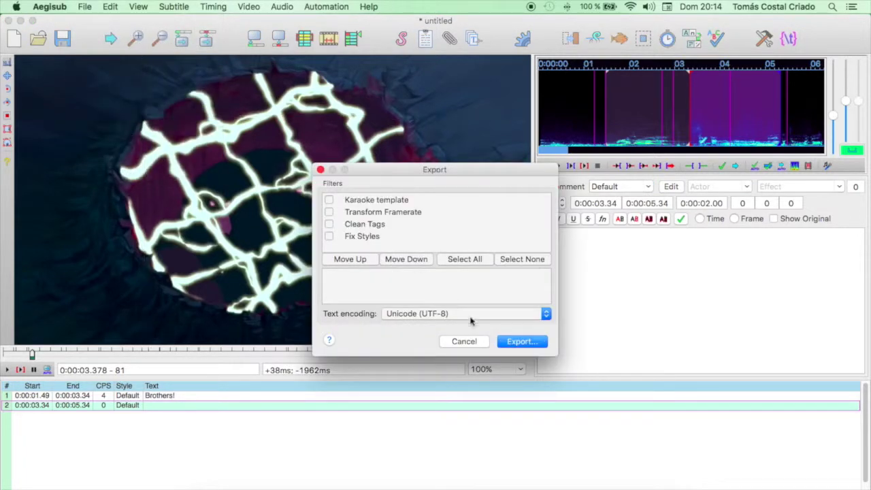
left_click(522, 341)
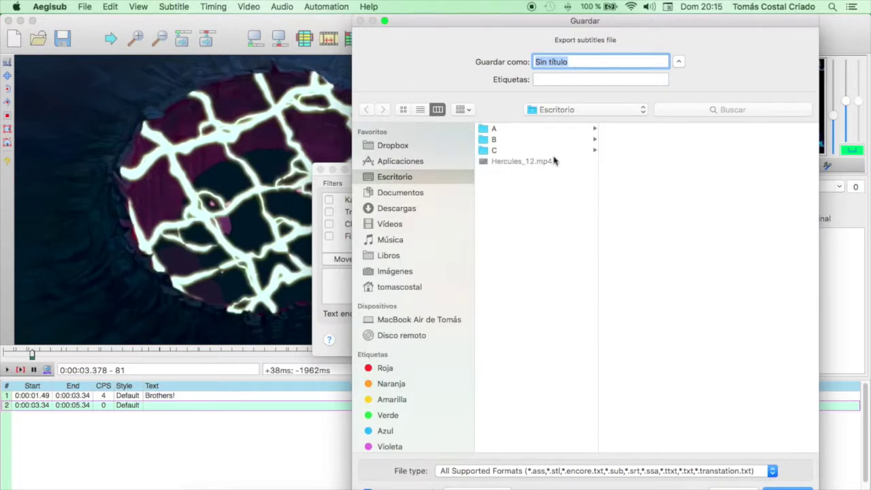
triple_click(578, 62)
type("Hercules_12.srt")
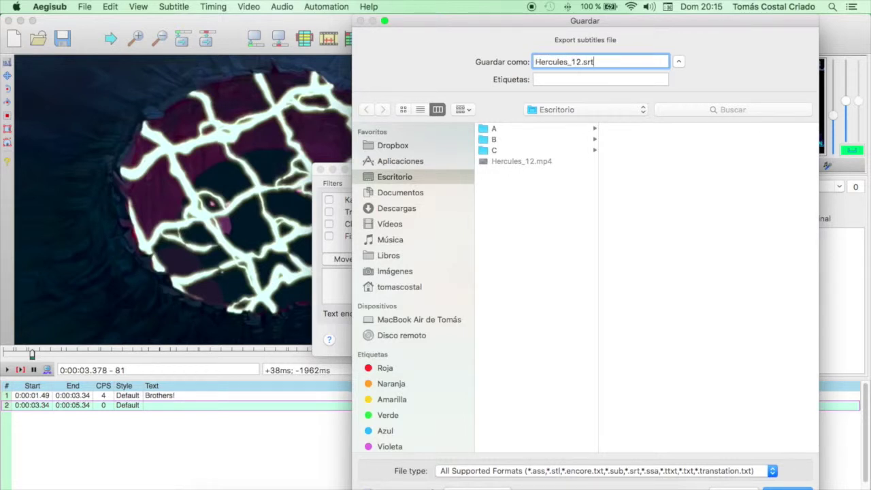
left_click_drag(592, 62, 579, 61)
key("Return")
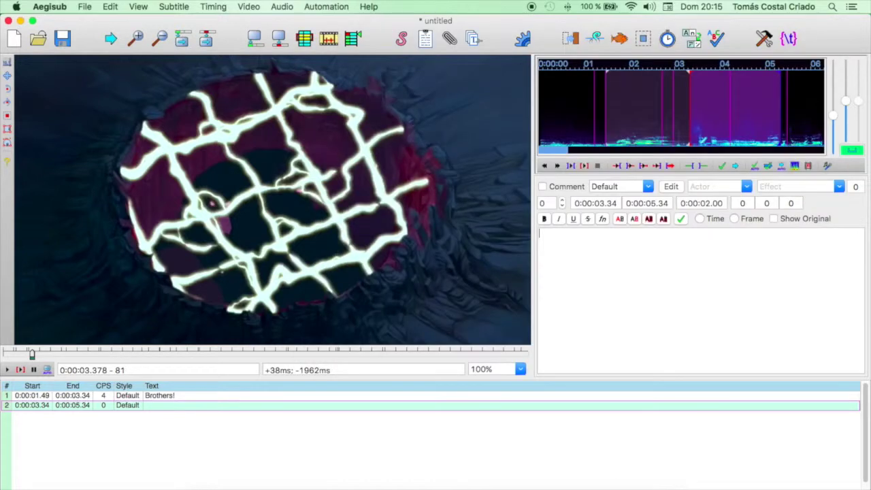
Step: Quit the untitled session without saving, put Hercules_12.srt beside Hercules_12.mp4, and open it in Aegisub
left_click(8, 21)
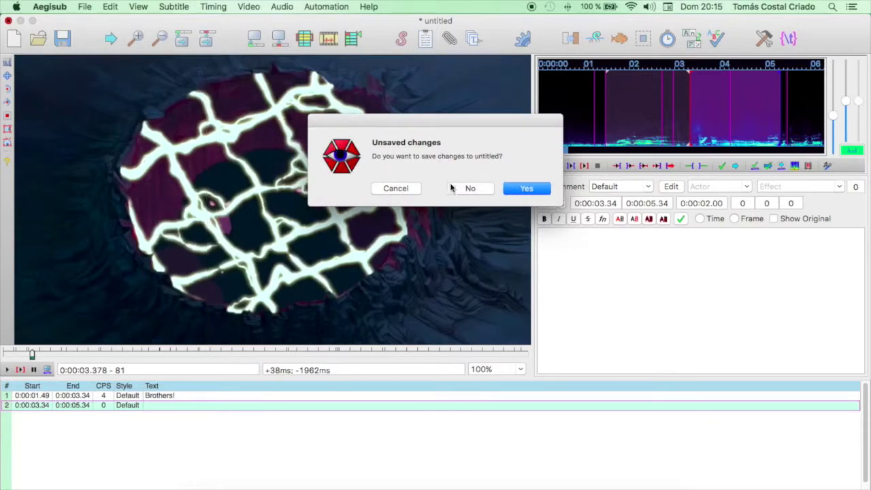
left_click(464, 190)
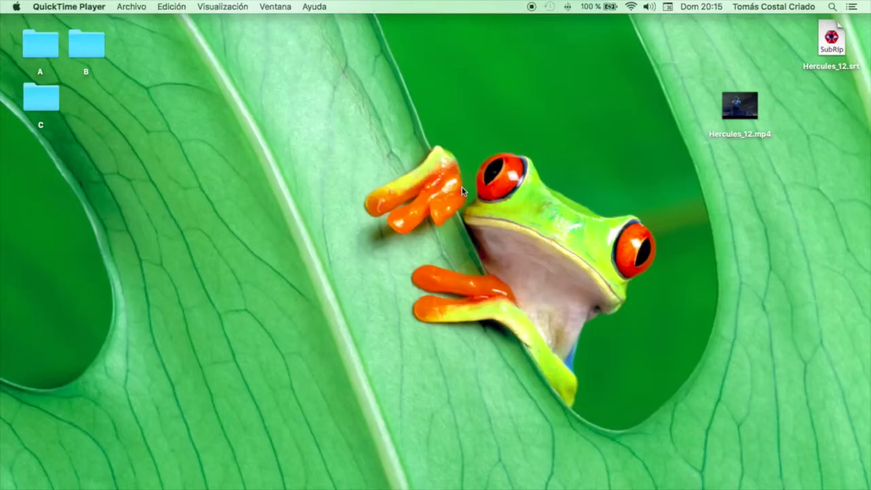
left_click_drag(841, 49, 817, 118)
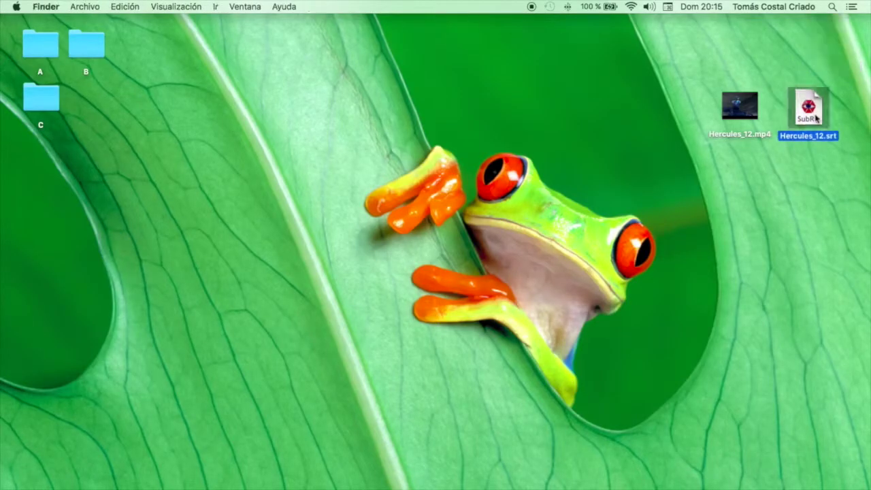
left_click(838, 194)
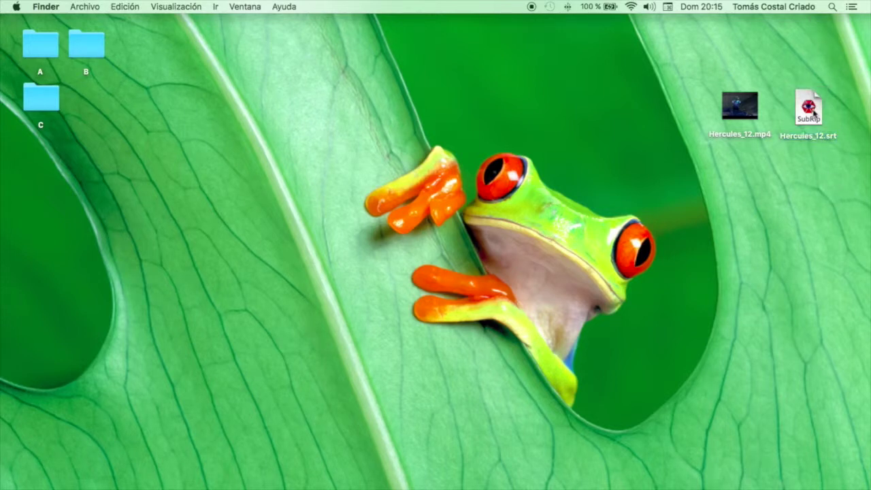
double_click(814, 113)
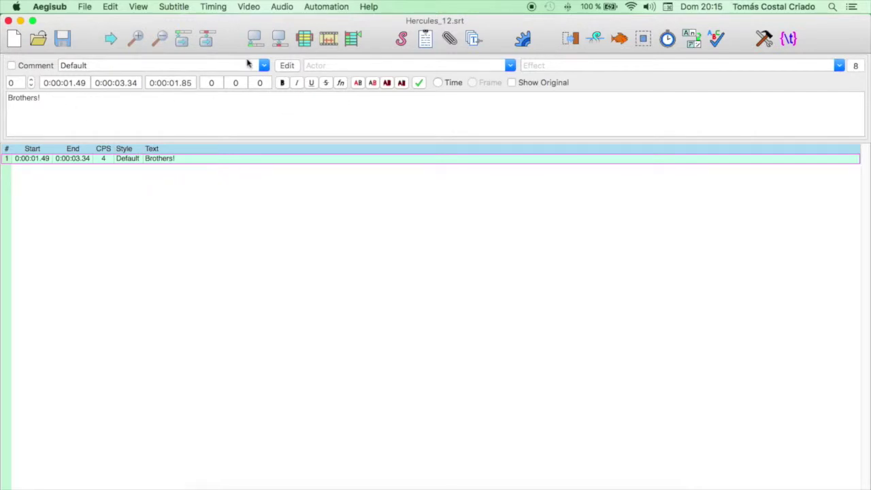
Step: Open Hercules_12.mp4 from the Escritorio (Desktop) folder as the audio file
left_click(250, 7)
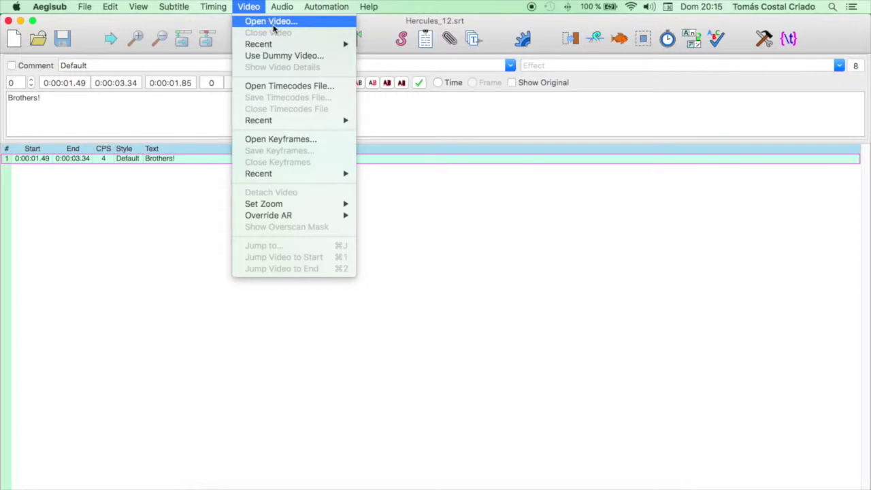
mouse_move(282, 7)
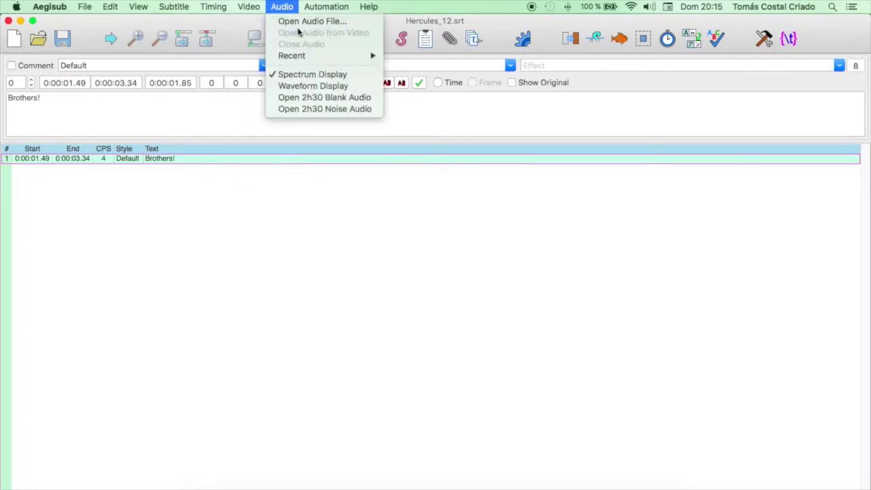
left_click(302, 23)
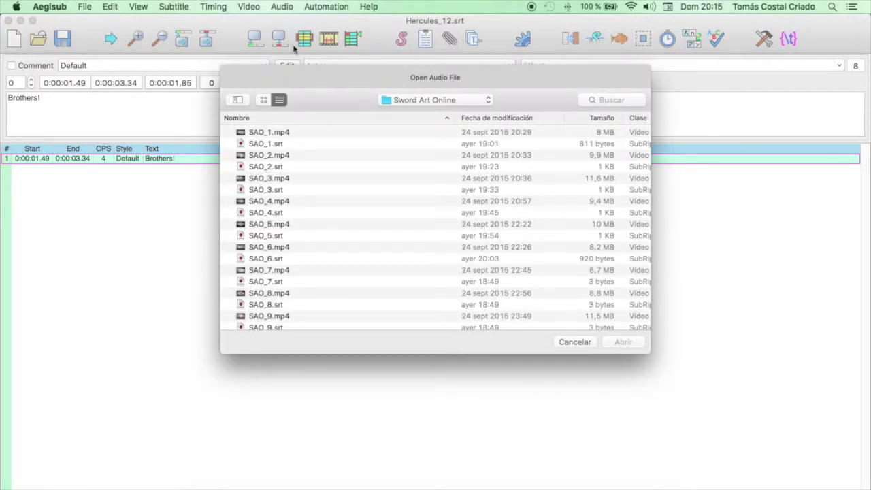
left_click(394, 102)
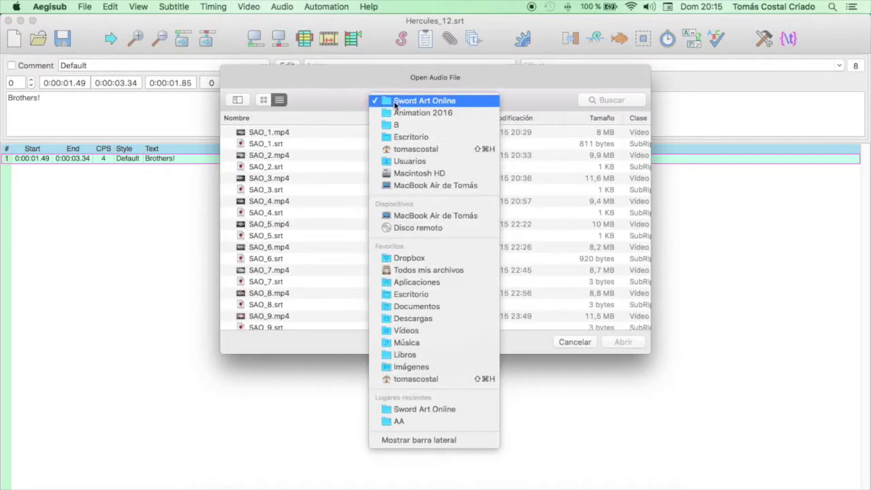
left_click(399, 136)
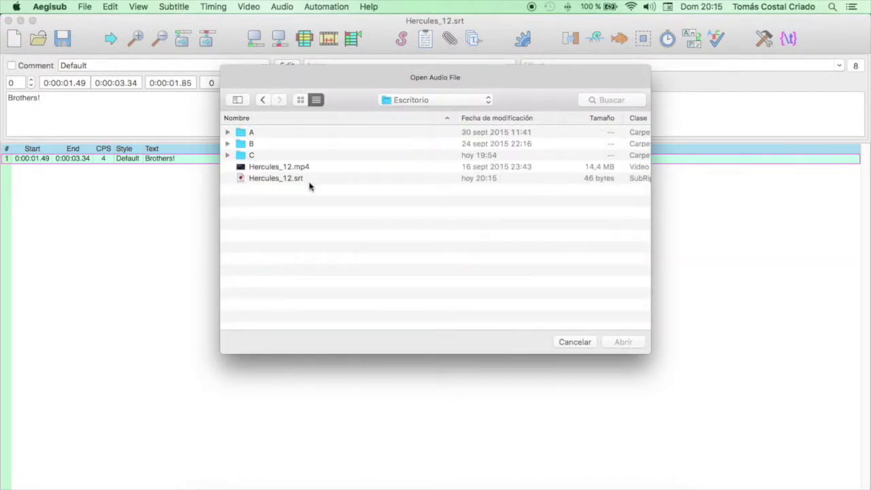
left_click(328, 168)
double_click(328, 168)
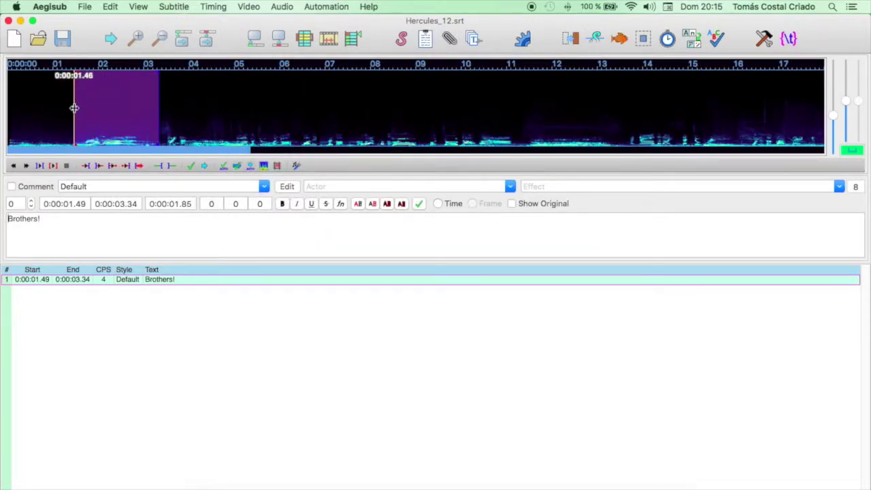
Step: Commit line 1, then time line 2 to its speech and enter 'Titans!'
key("space")
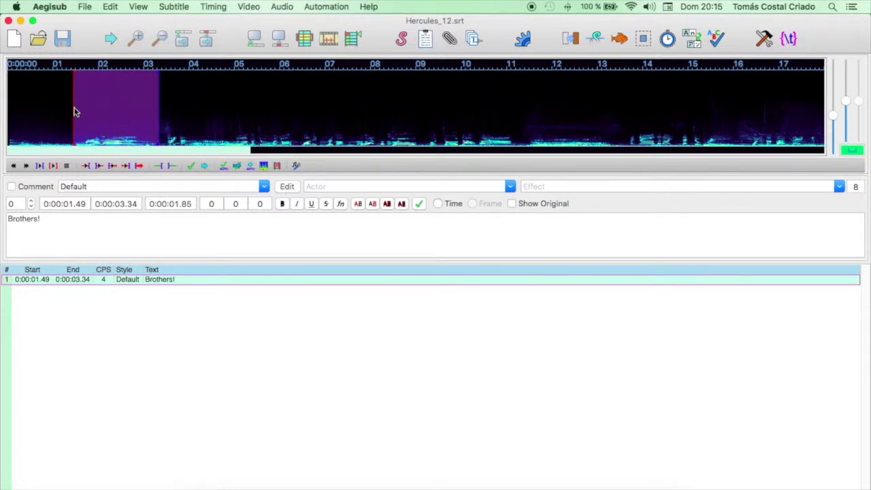
key("Return")
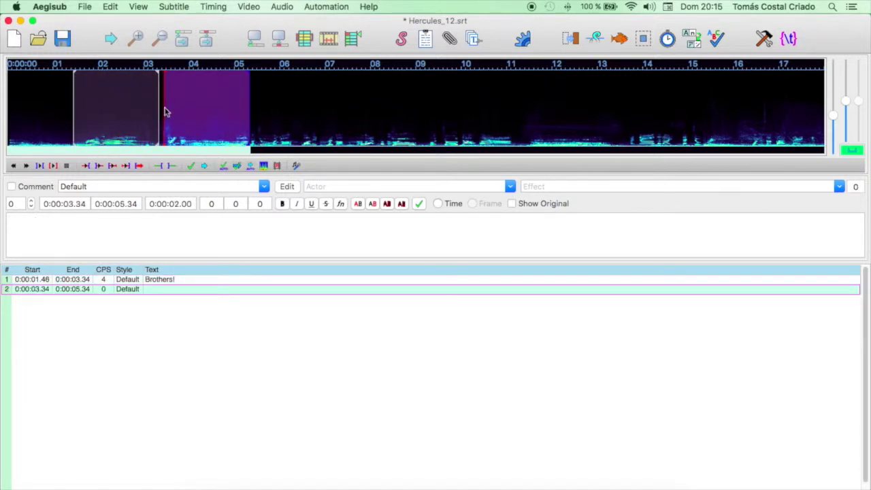
key("space")
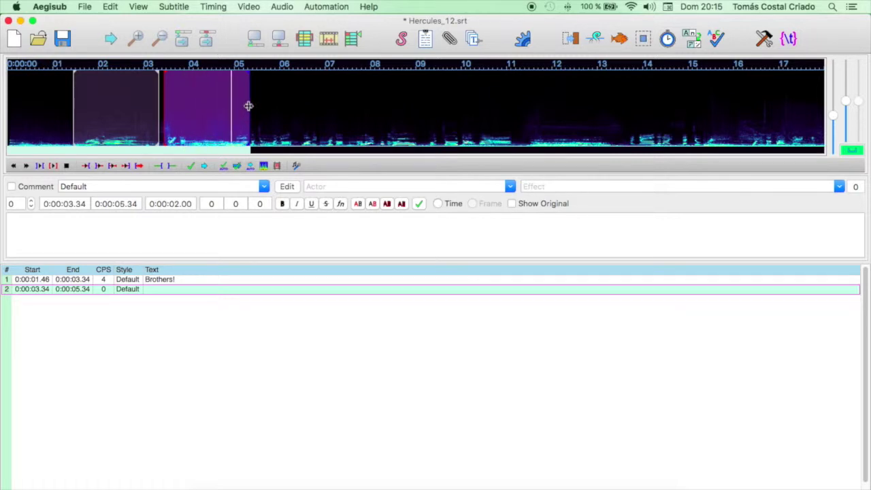
left_click_drag(248, 106, 215, 112)
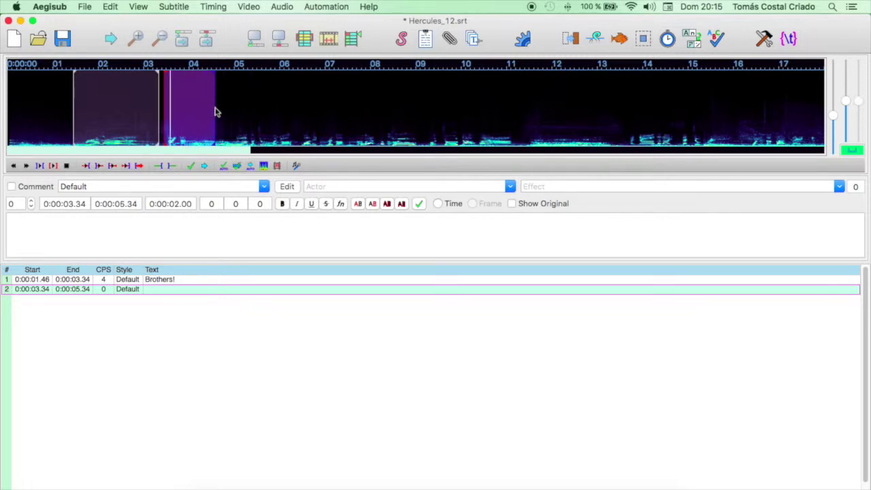
left_click(181, 252)
type("Titans!")
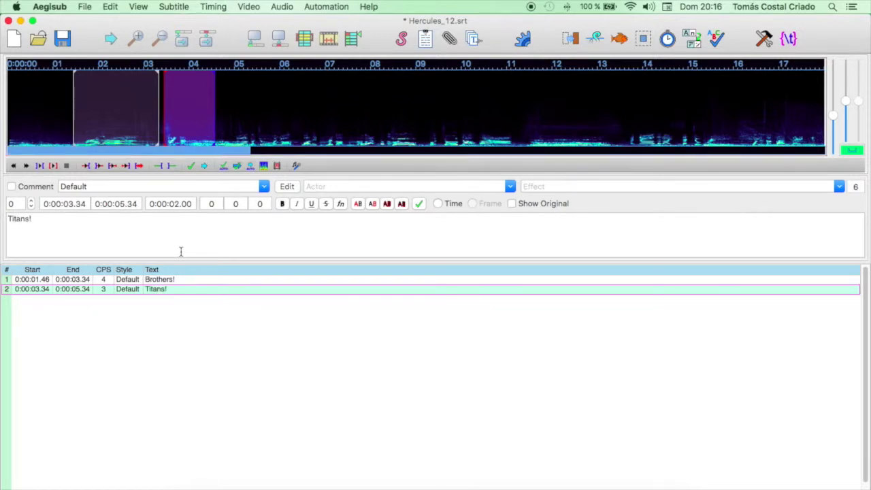
key("Return")
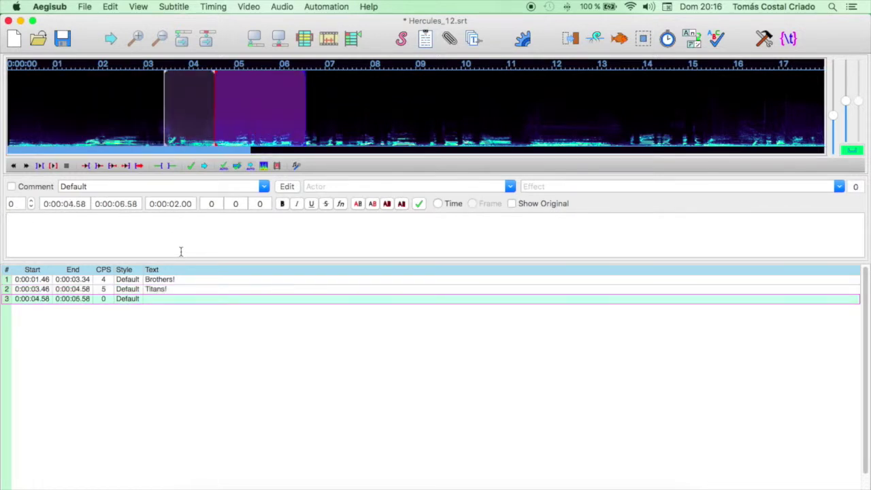
Step: Time line 3 to about 4.9–7.6 s and enter 'Look at you in your squalid prison!'
left_click_drag(305, 102, 402, 121)
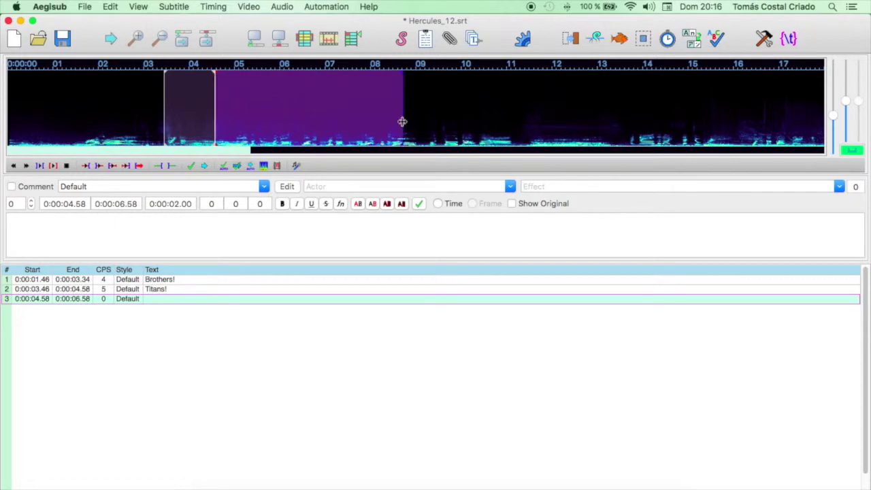
key("s")
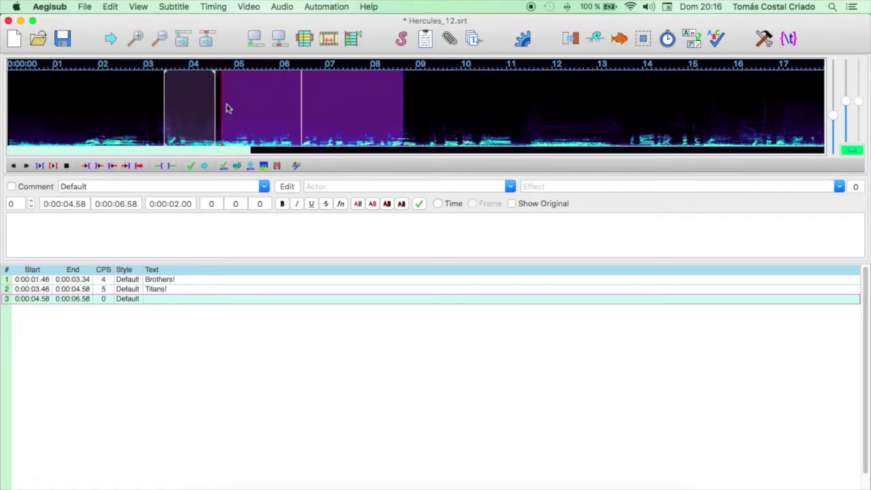
left_click(231, 108)
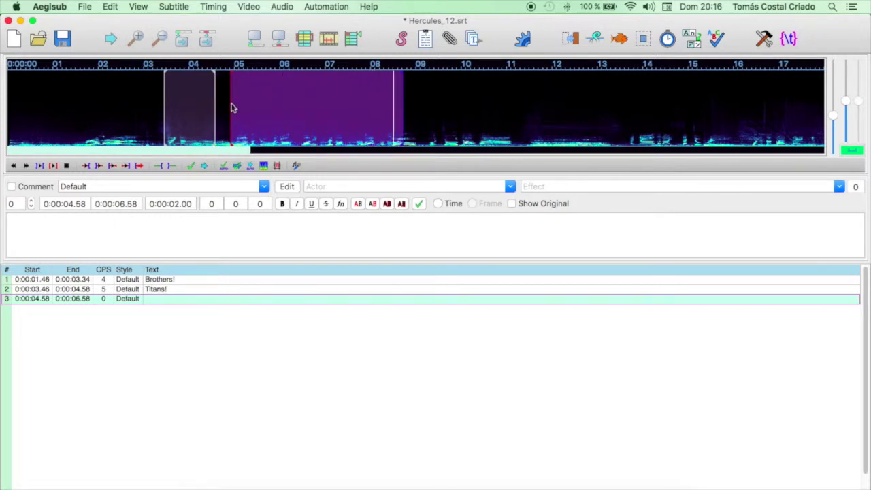
key("s")
left_click_drag(401, 105, 353, 108)
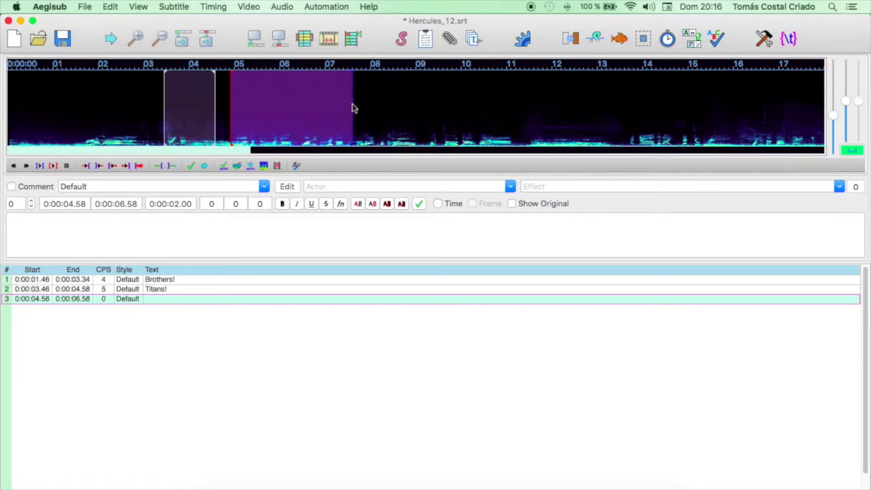
left_click(309, 221)
type("L")
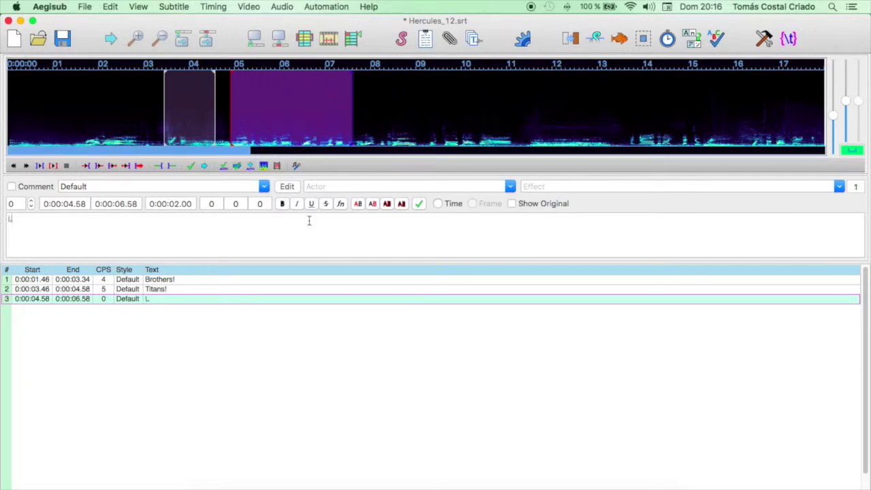
type("ook at you in ")
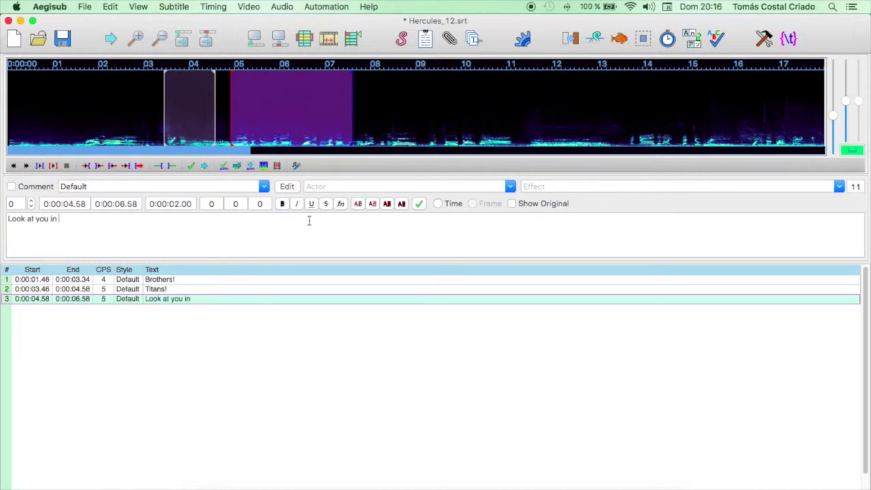
type("your squali")
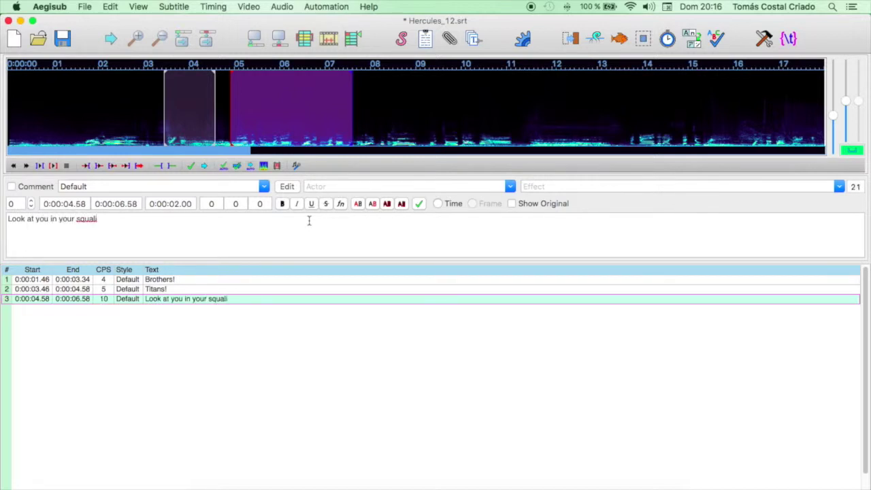
type("d prison!")
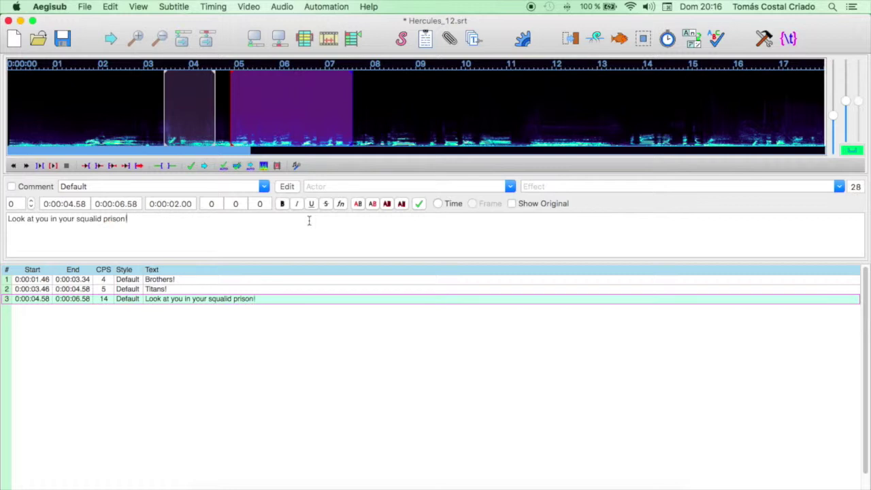
key("Return")
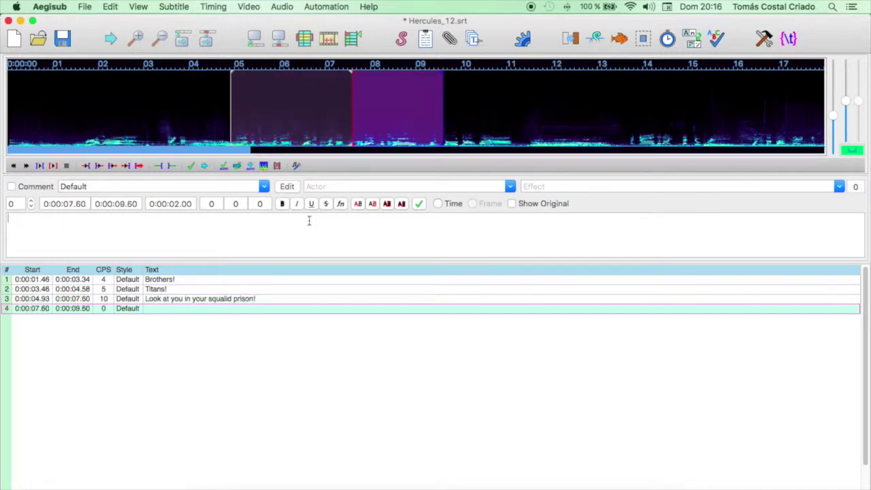
Step: Time line 4 to 8.16–11.34 s and type 'Who put you down there?'
left_click_drag(352, 101, 378, 105)
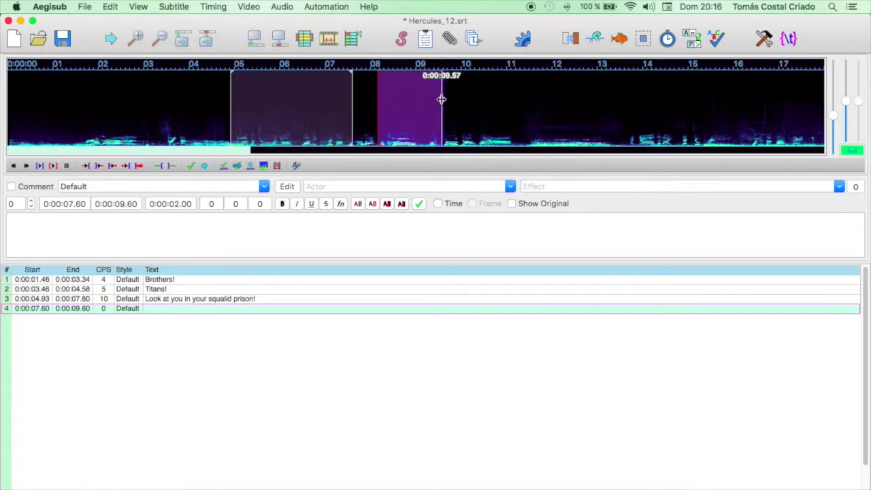
left_click_drag(441, 100, 523, 113)
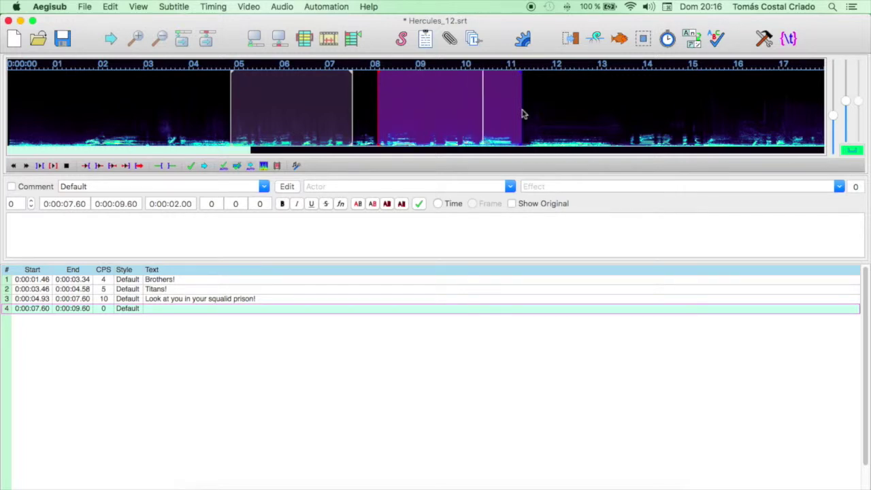
left_click(401, 226)
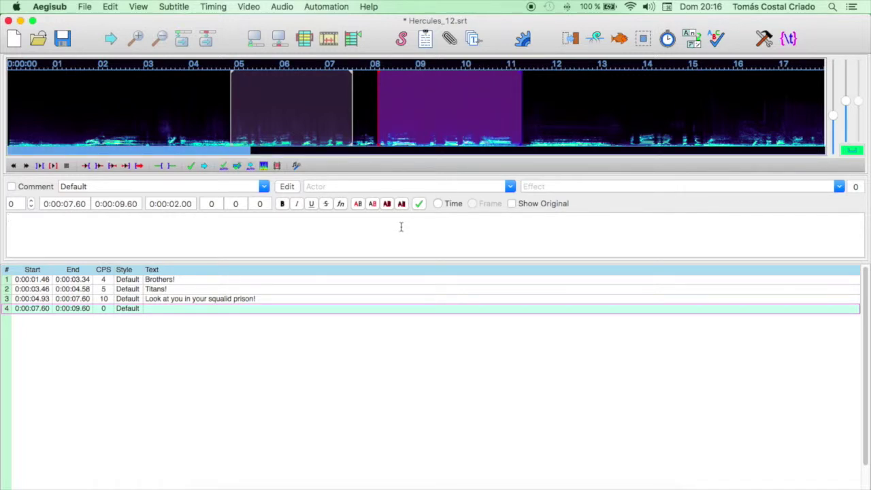
type("Who put you down there?")
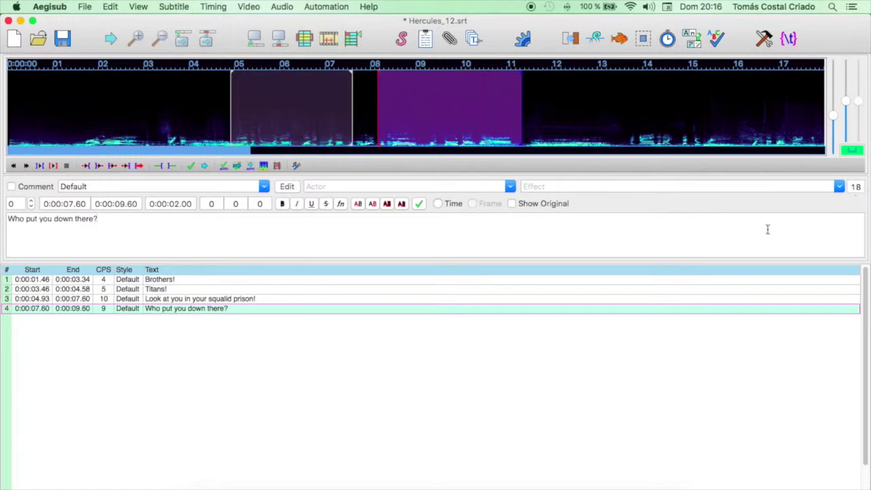
Step: Commit line 4, then time line 5 to its speech and enter 'ZEUS!'
key("Return")
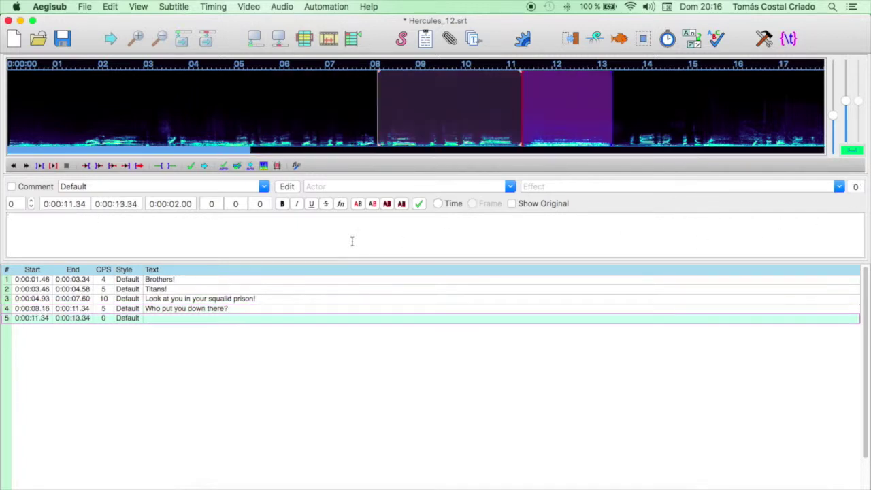
left_click_drag(613, 103, 628, 103)
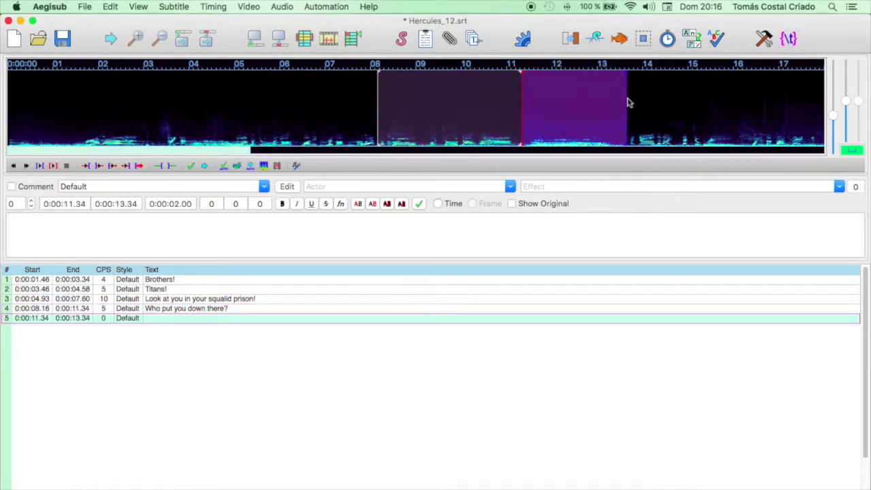
key("s")
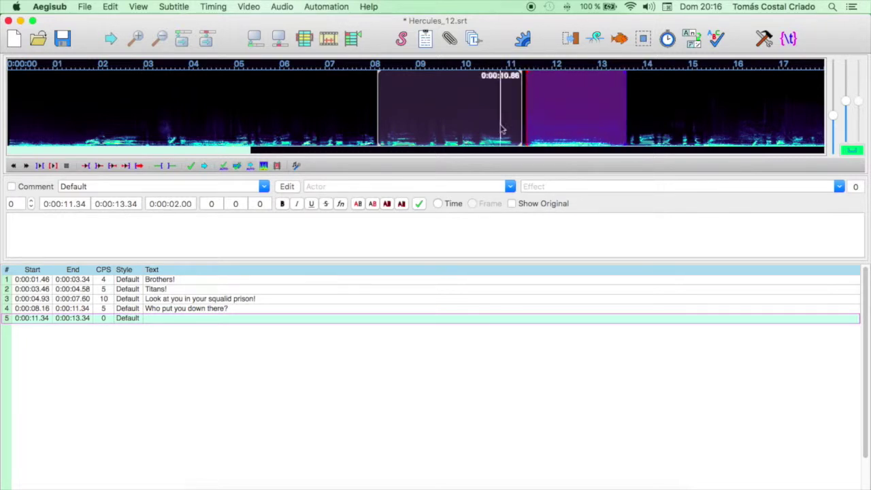
left_click(439, 231)
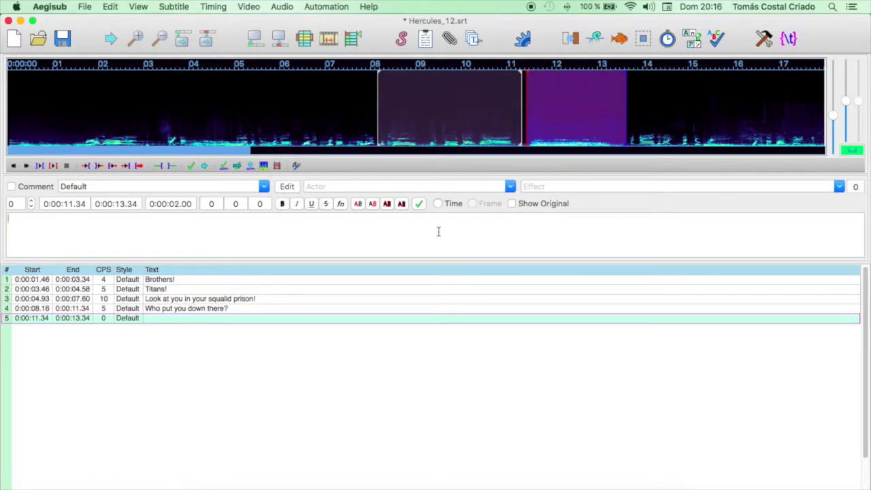
type("ZEUS!")
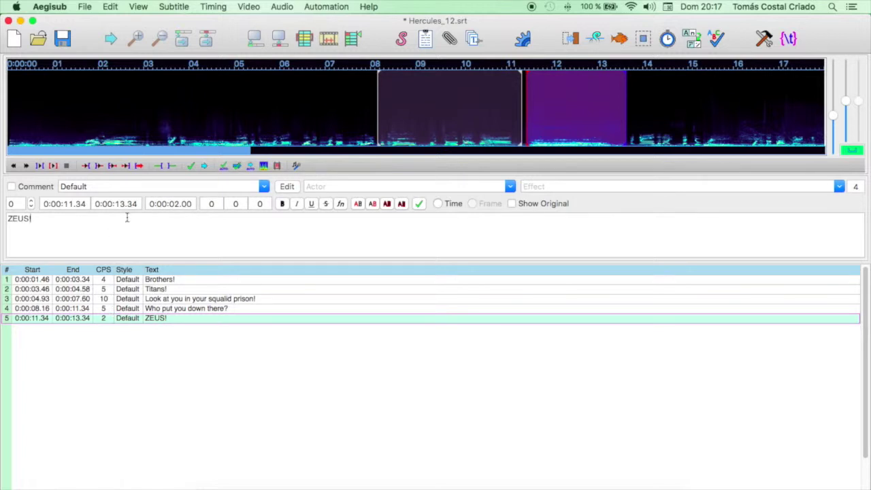
key("Return")
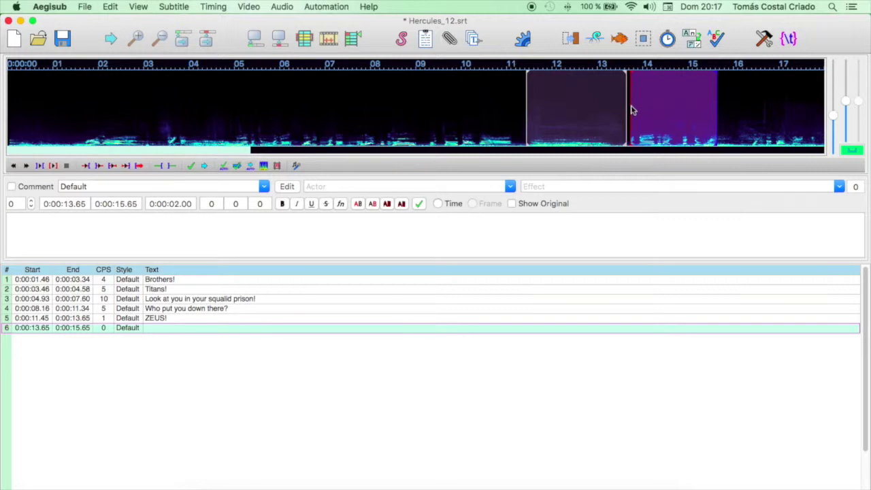
Step: Time line 6 to 13.73–16.02 s and enter 'And now that I set you free'
key("s")
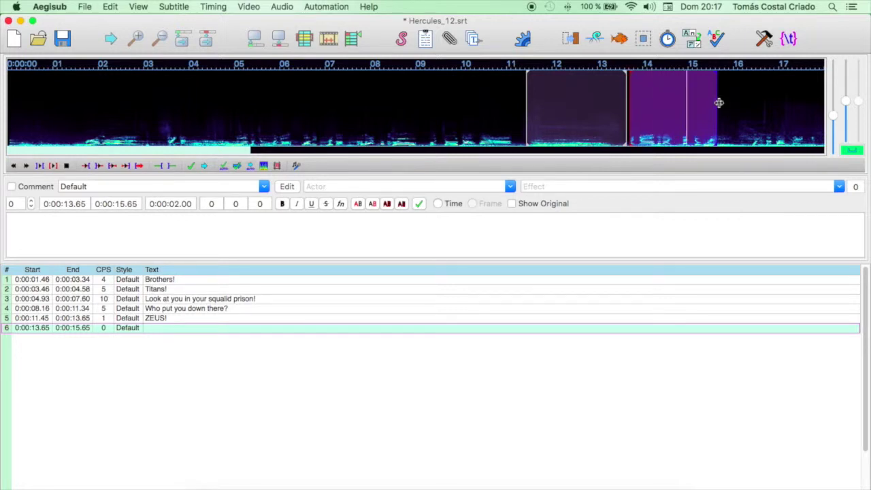
left_click_drag(717, 107, 642, 129)
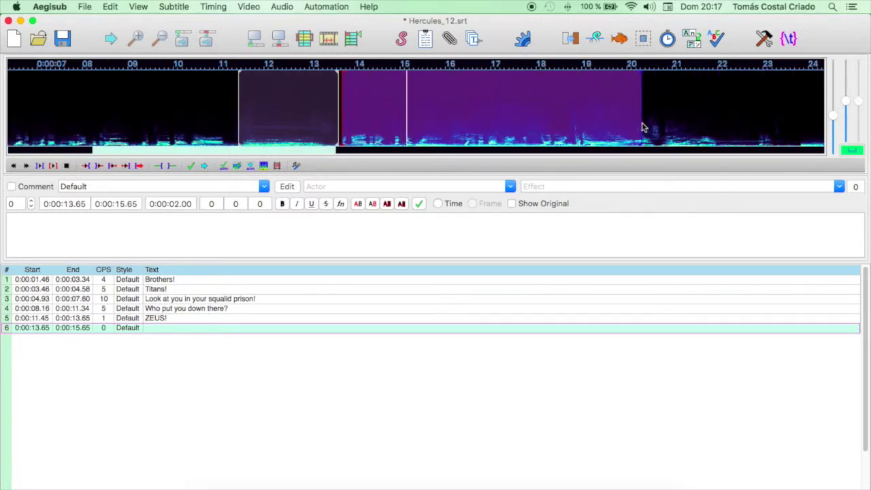
left_click_drag(642, 128, 596, 126)
left_click_drag(543, 124, 447, 135)
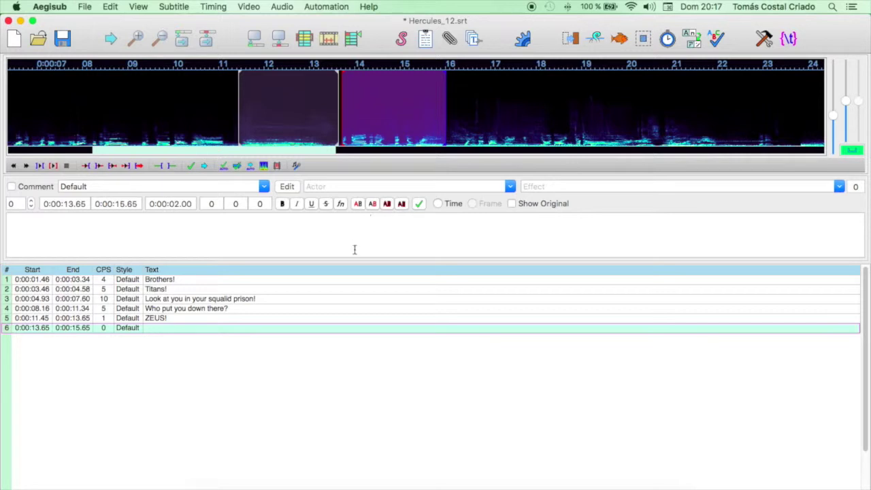
type("AND NOW")
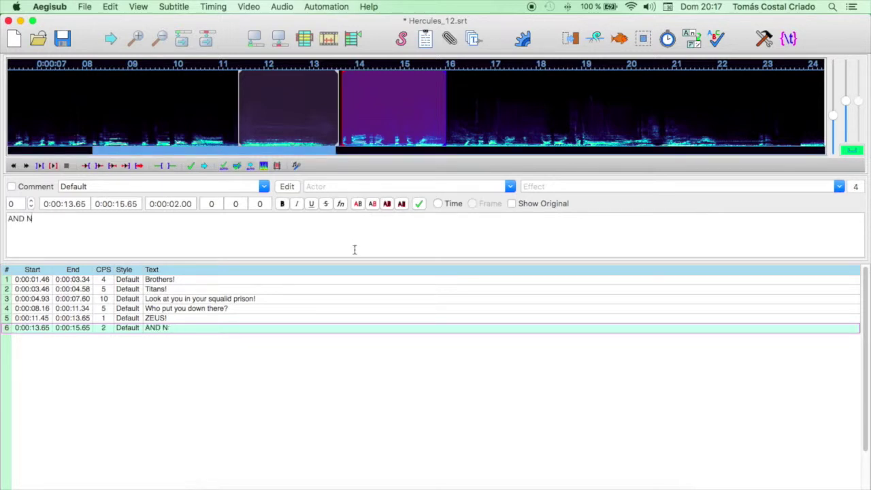
key("BackSpace")
key("BackSpace")
key("BackSpace")
key("BackSpace")
key("BackSpace")
type("And now that I ")
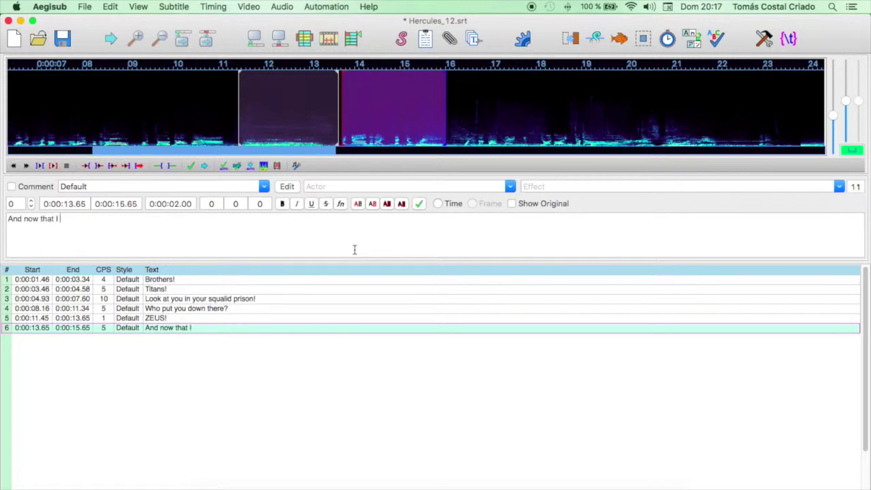
type("set you free")
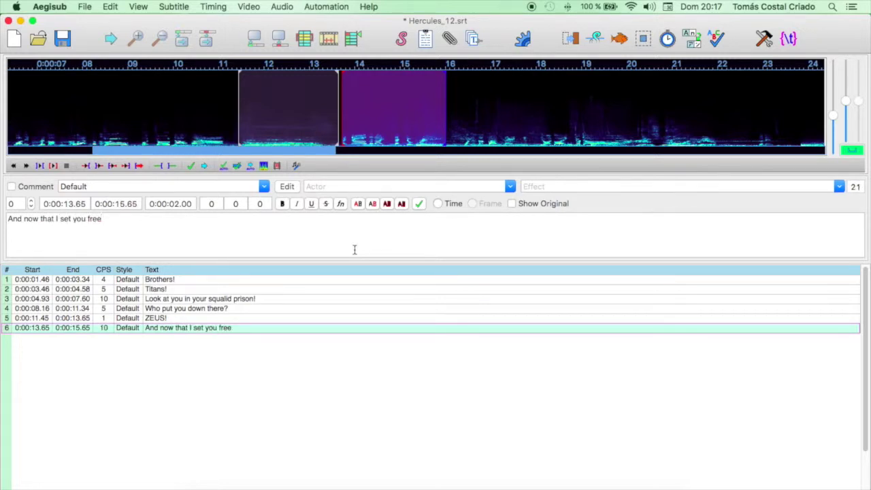
key("Return")
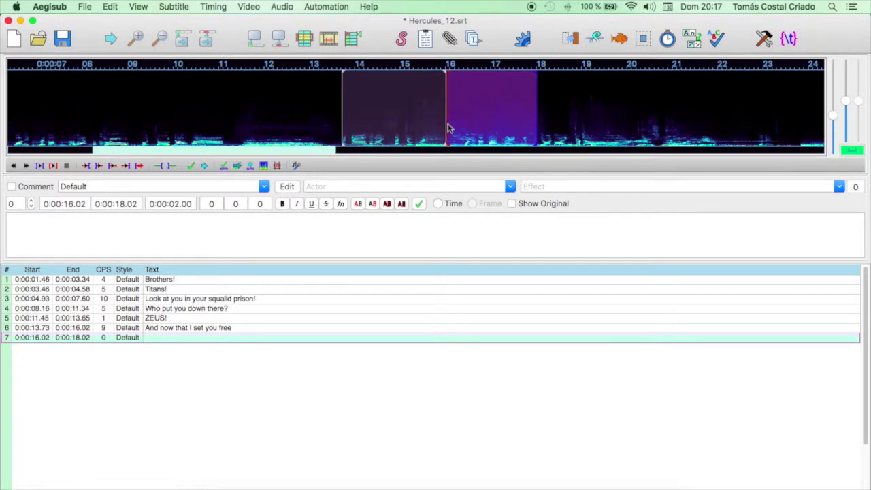
Step: Time line 7 to 16.06–20.06 s and enter 'what is the first thing you're going to do?'
key("s")
mouse_move(537, 116)
left_mouse_down()
mouse_move(661, 115)
mouse_move(628, 120)
mouse_move(630, 129)
left_mouse_up()
left_click(570, 238)
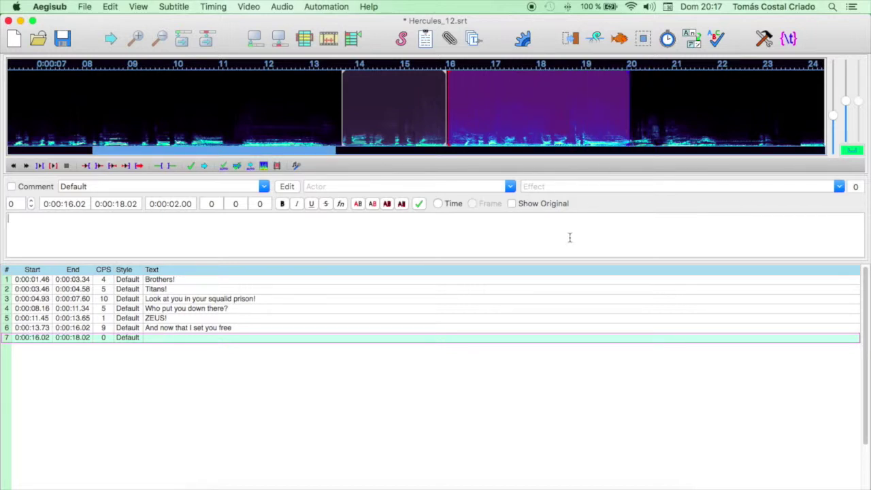
type("Whi")
type("t is the tirst thing ")
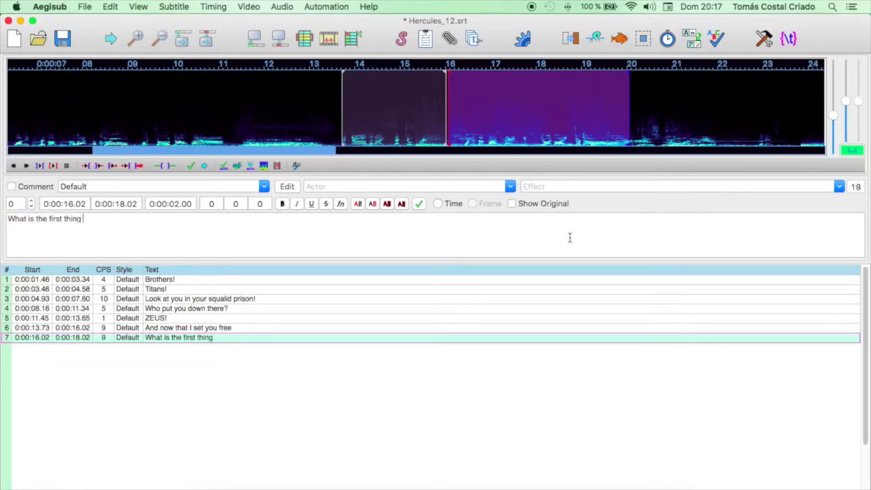
type("you're going to")
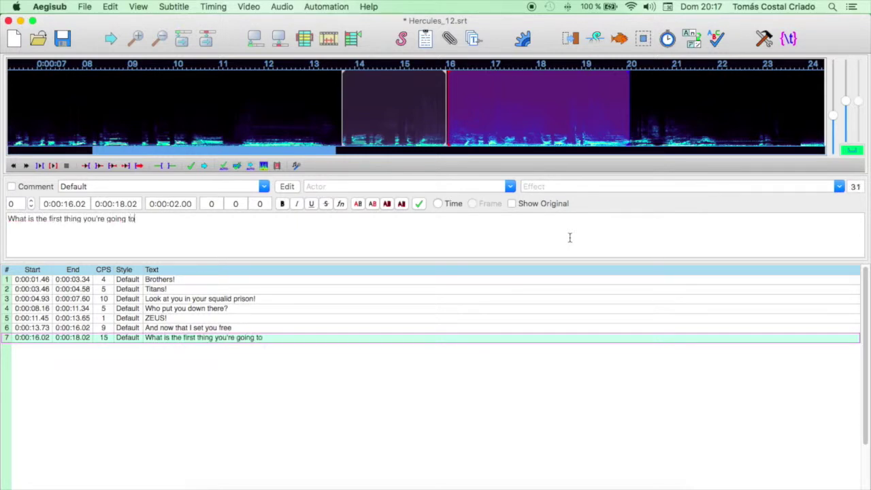
type(" do")
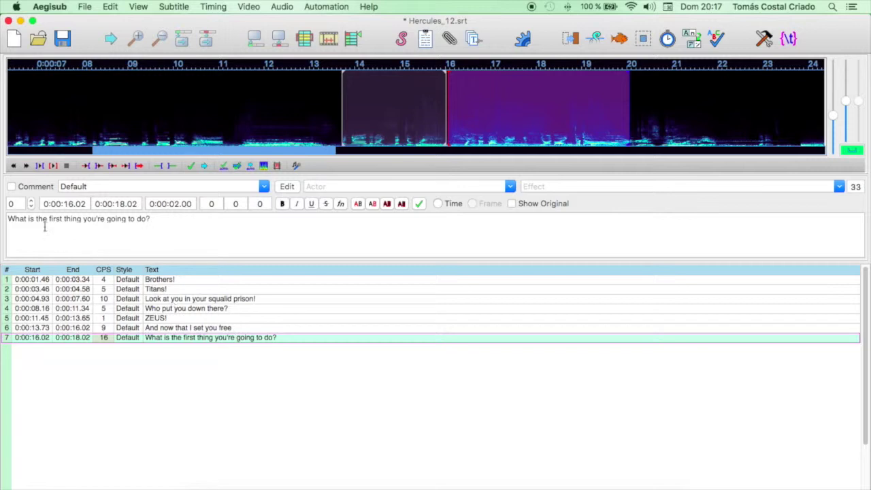
key("BackSpace")
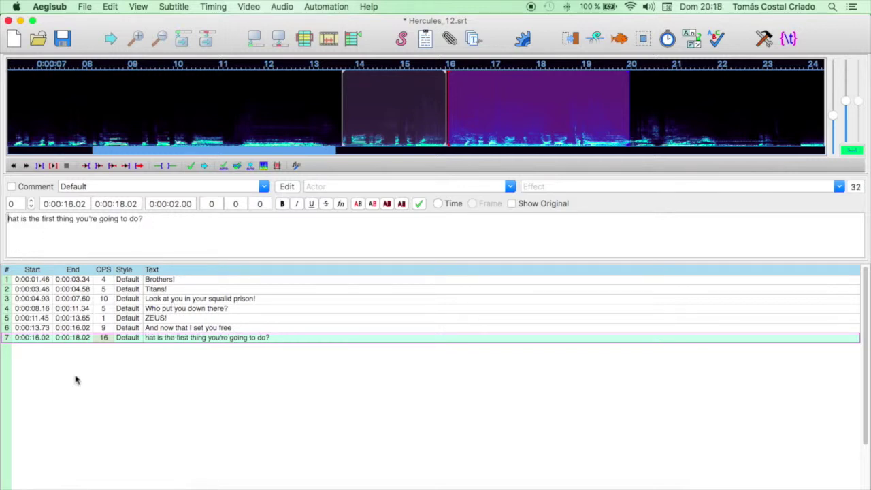
type("w")
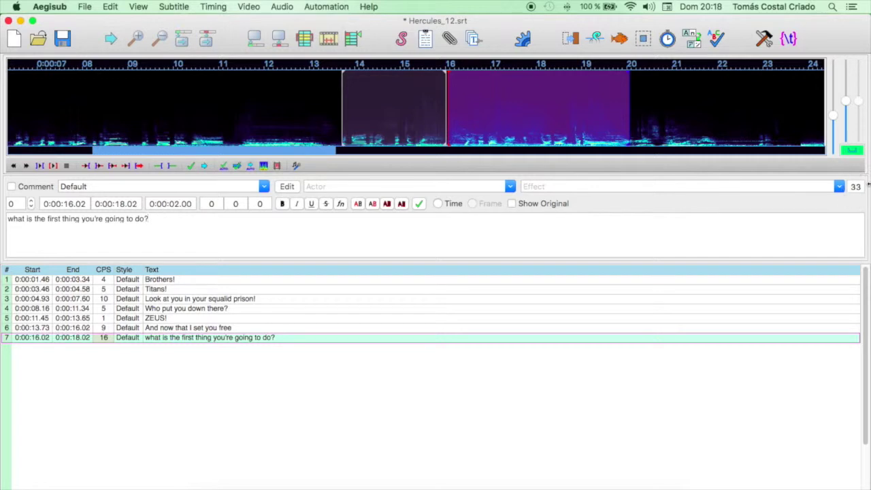
key("Return")
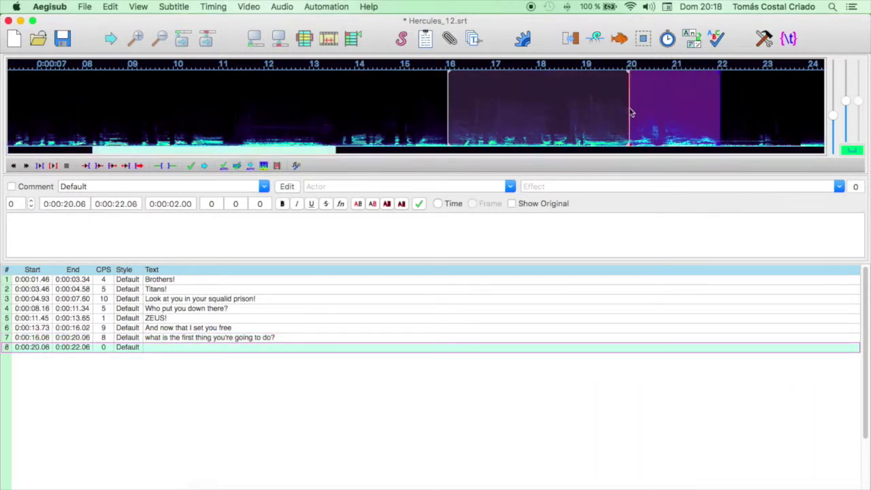
Step: Time line 8 to 20.28–22.24 s and enter 'DESTROY HIM!'
key("s")
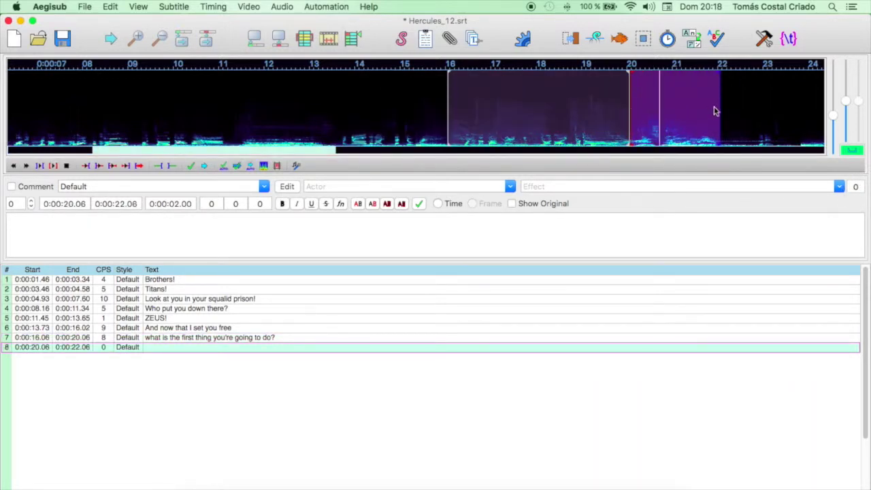
mouse_move(719, 102)
left_mouse_down()
mouse_move(740, 104)
mouse_move(730, 106)
left_mouse_up()
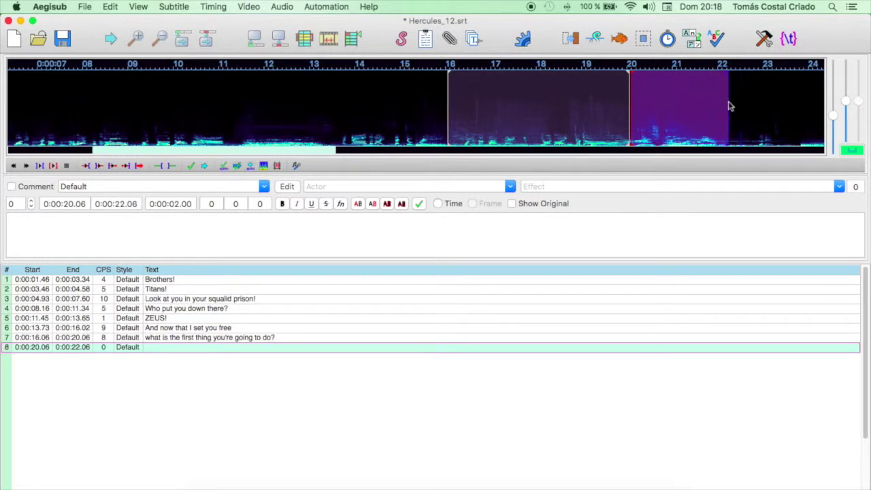
key("s")
left_click_drag(630, 99, 642, 96)
key("s")
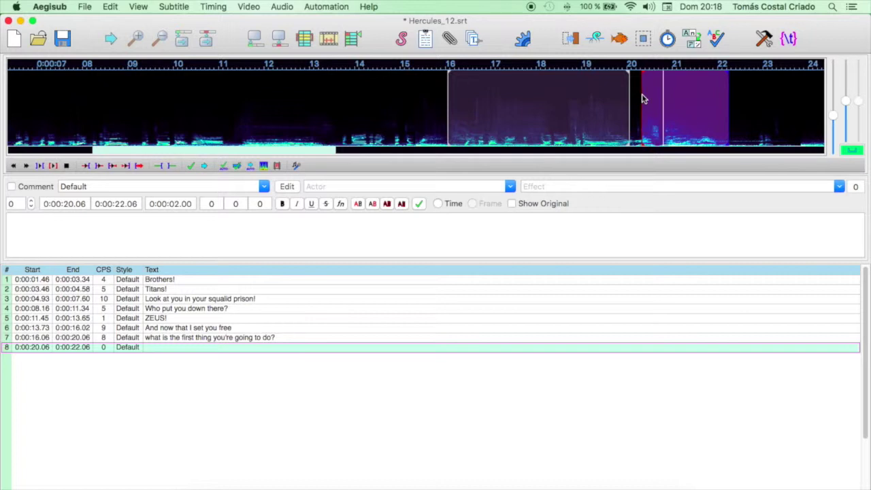
left_click_drag(642, 92, 640, 96)
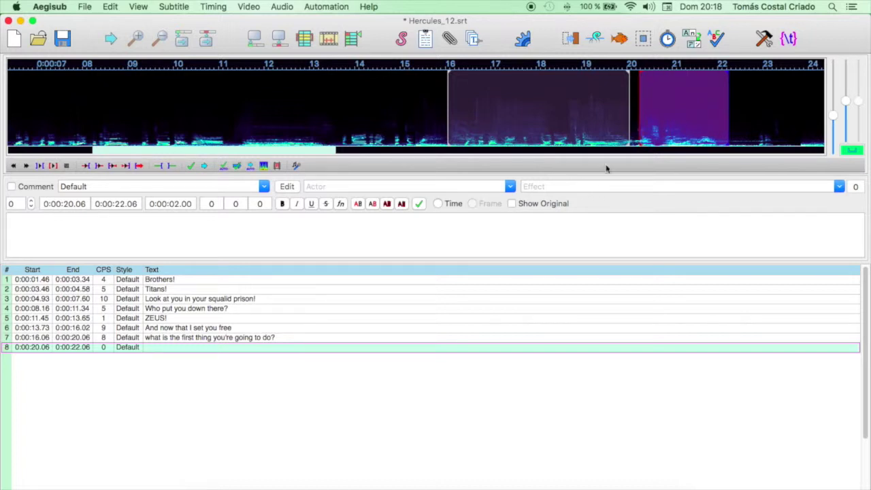
left_click(590, 226)
type("DESTROY HIM!")
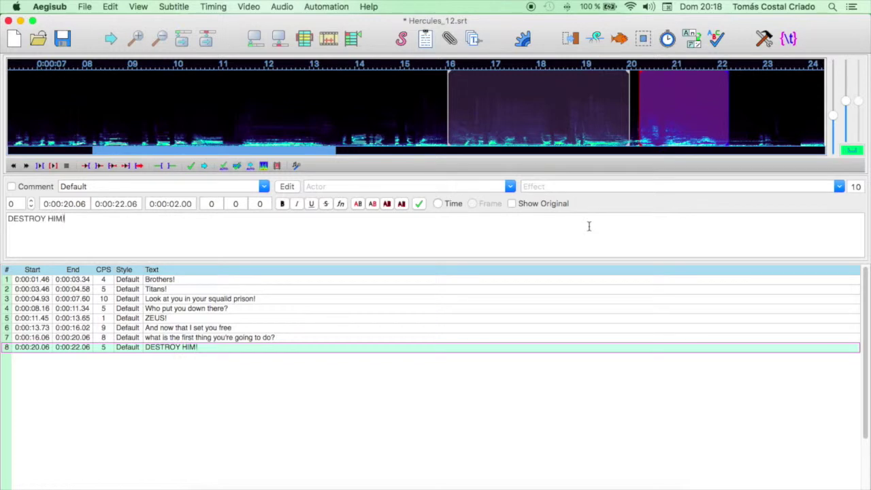
key("Return")
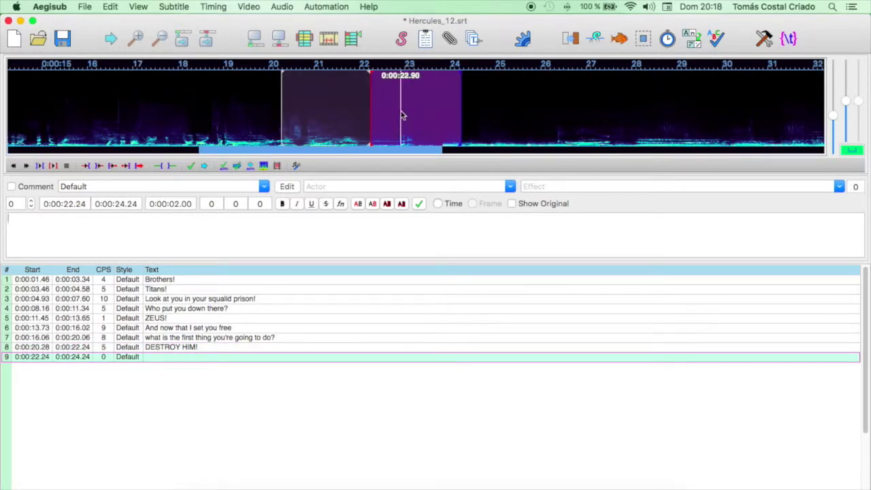
Step: Time line 9 to its speech and enter 'Good answer.'
key("s")
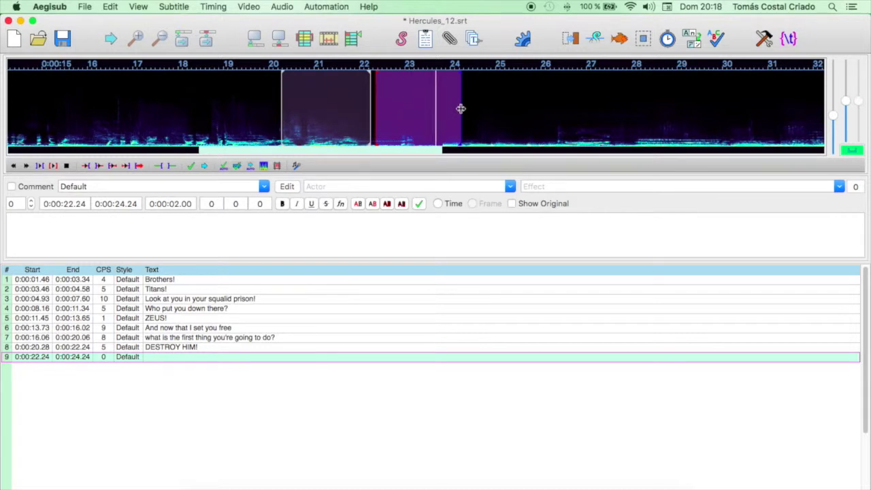
left_click(388, 102)
key("s")
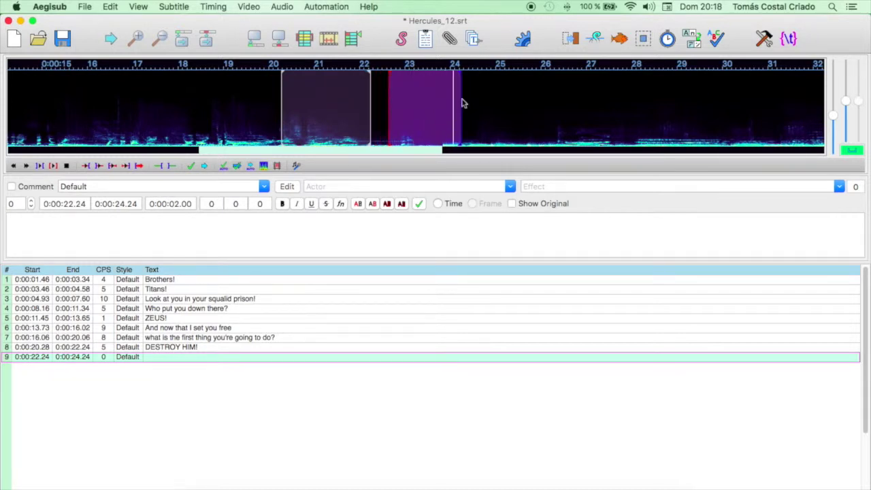
right_click(445, 104)
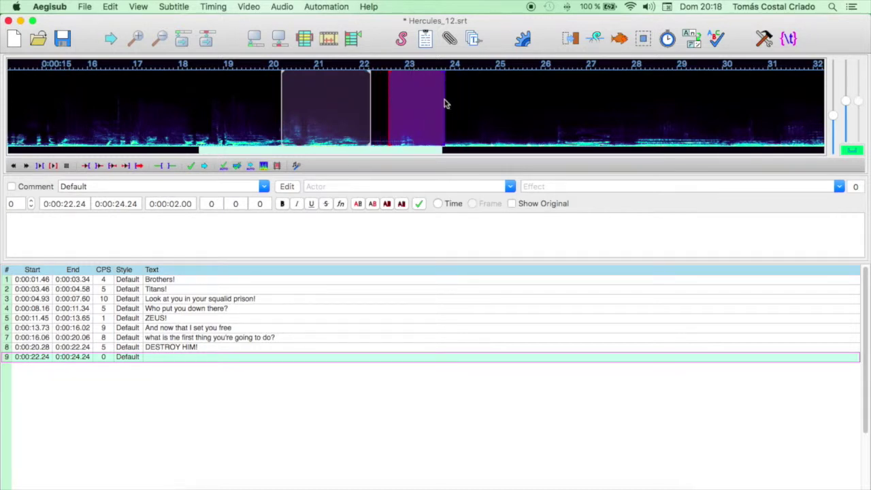
left_click(374, 229)
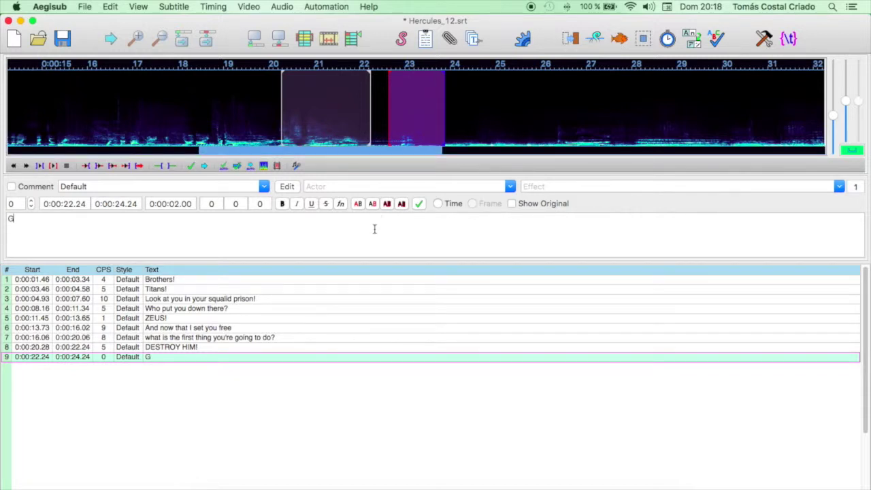
type("Good answer.")
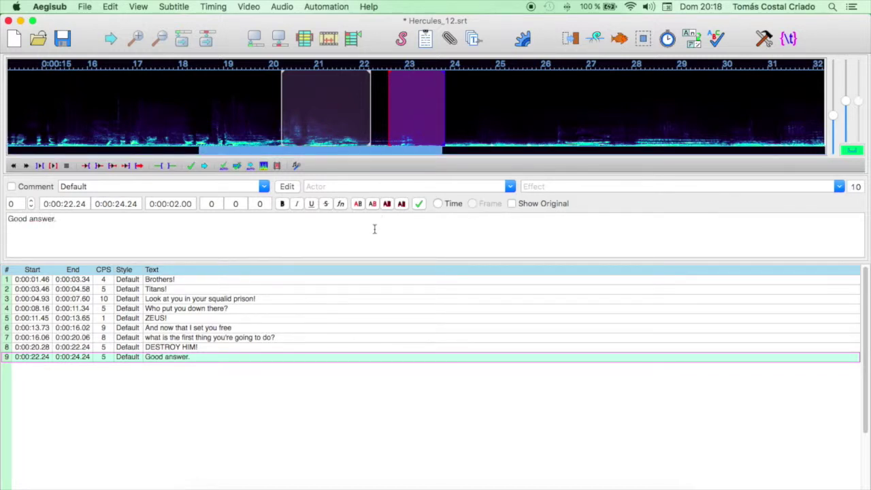
key("Return")
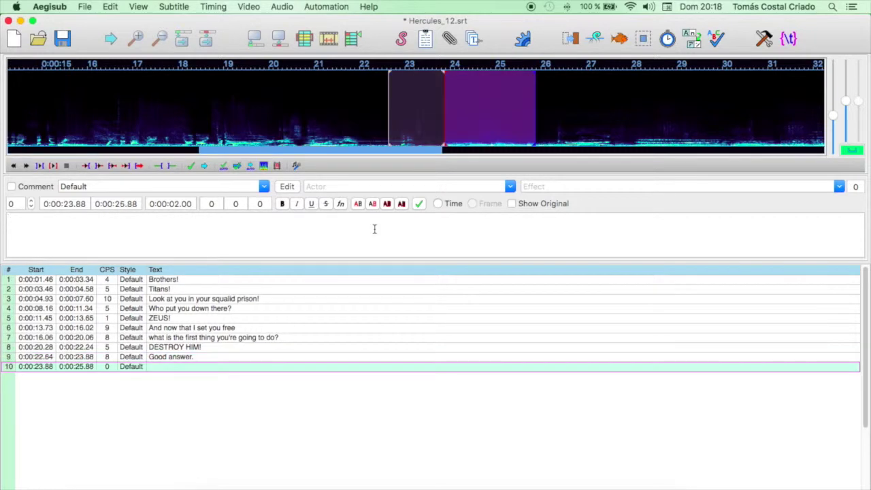
Step: Time and add line 10 'CRUSH!' and line 11 'ZEUS!' to their speech
left_click_drag(535, 104, 681, 129)
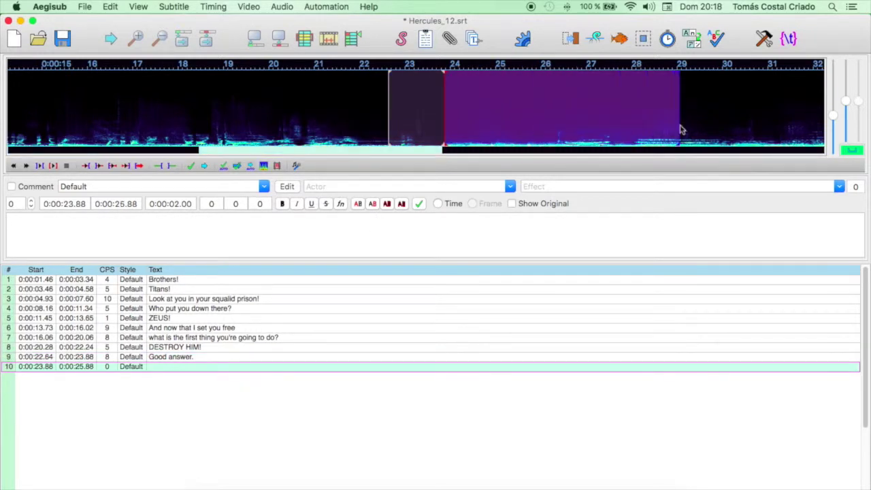
key("space")
left_click_drag(446, 109, 546, 122)
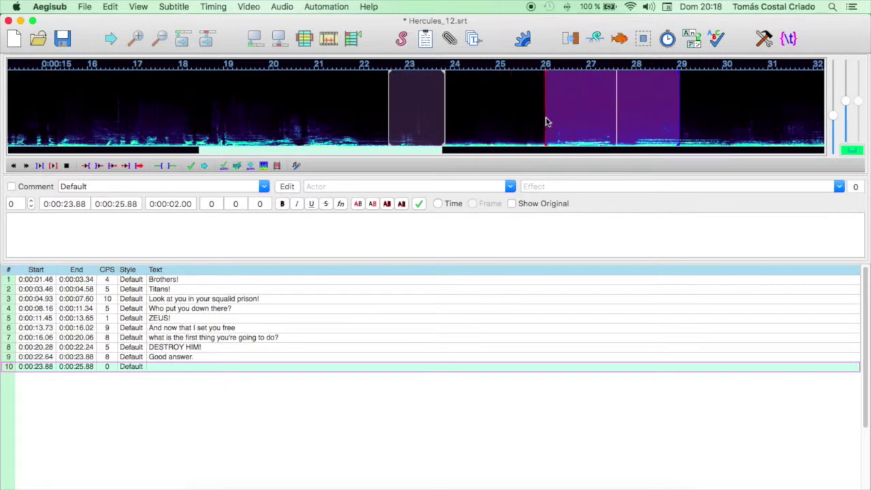
left_click_drag(679, 106, 629, 111)
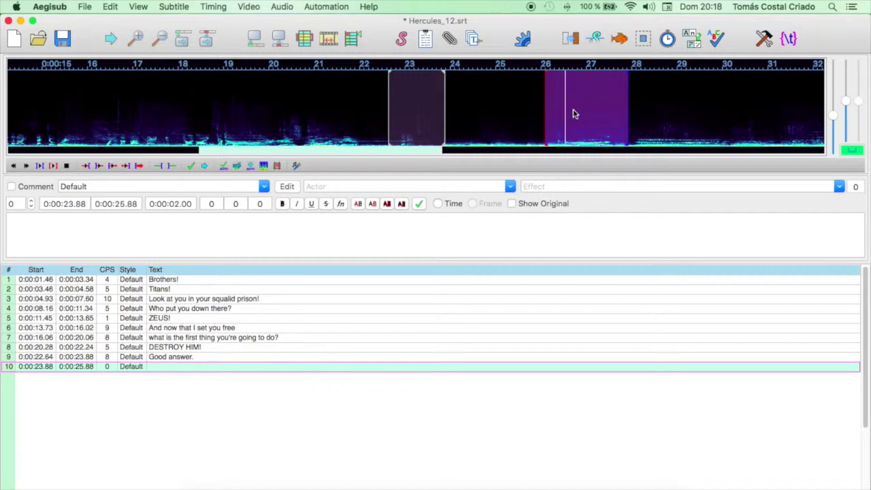
left_click_drag(546, 106, 551, 109)
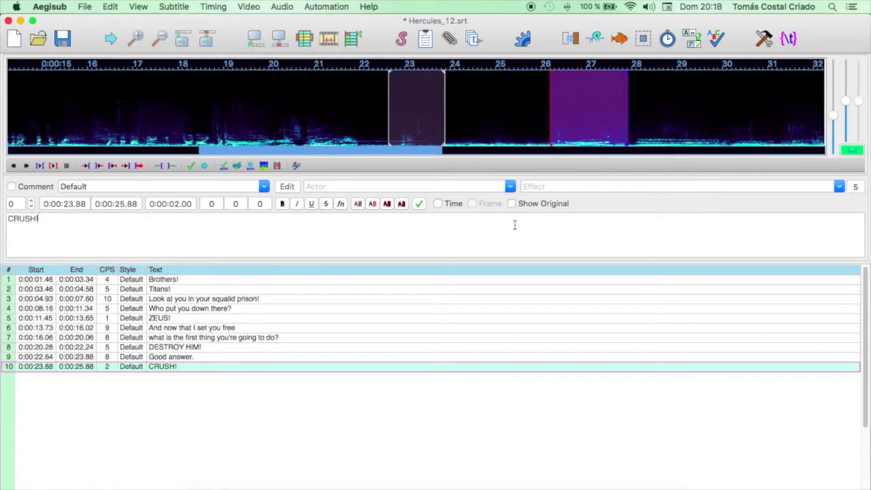
key("Return")
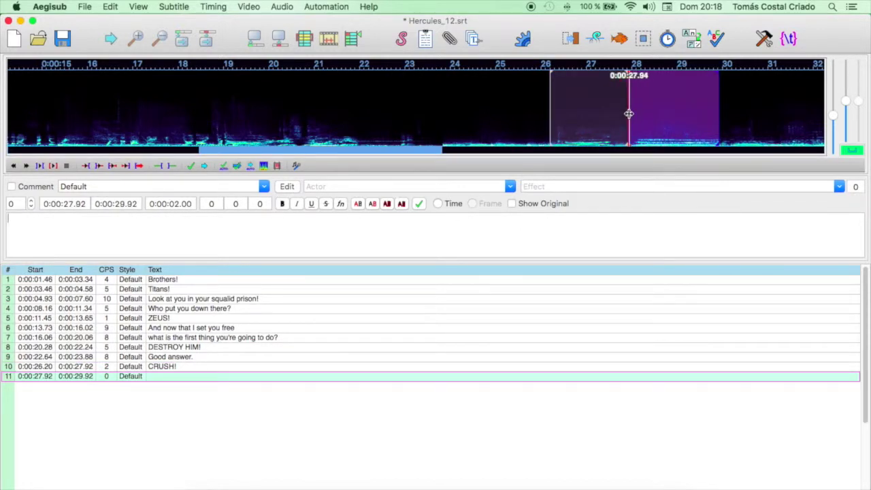
key("space")
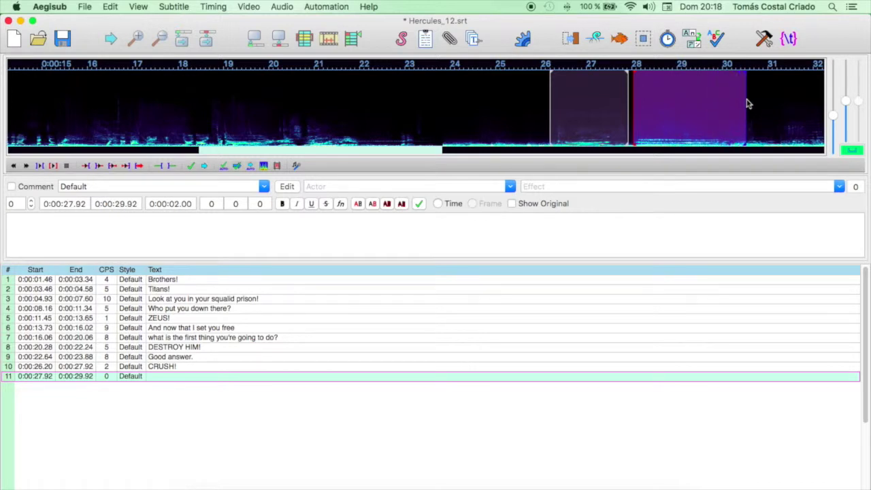
left_click(639, 216)
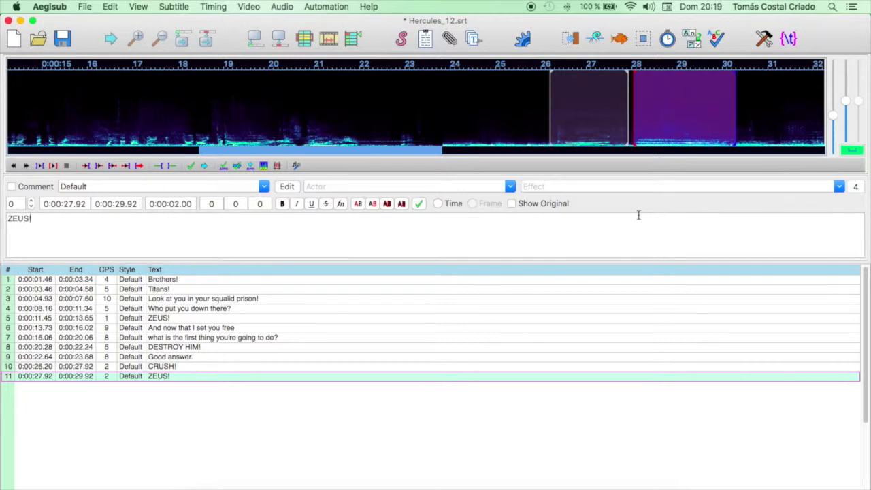
key("Return")
Step: Time line 12 to 33.09–35.82 s and enter 'FREEZE HIM!'
left_click_drag(461, 113, 481, 116)
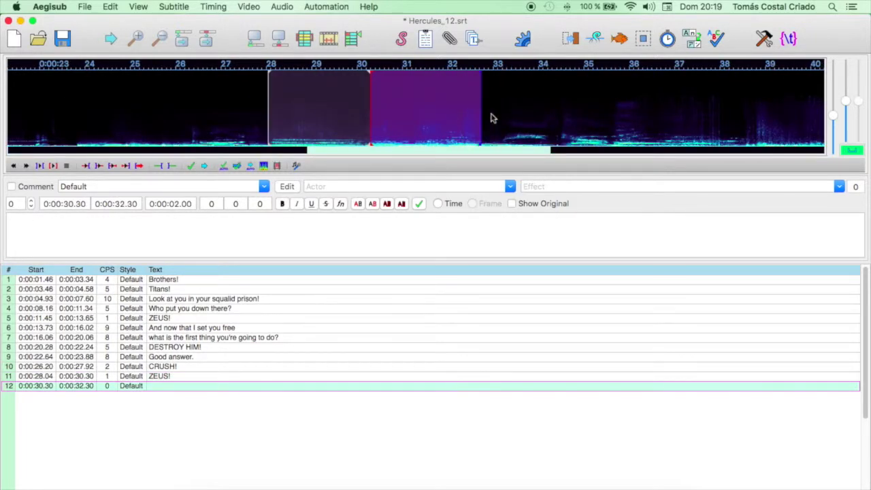
right_click(563, 116)
key("s")
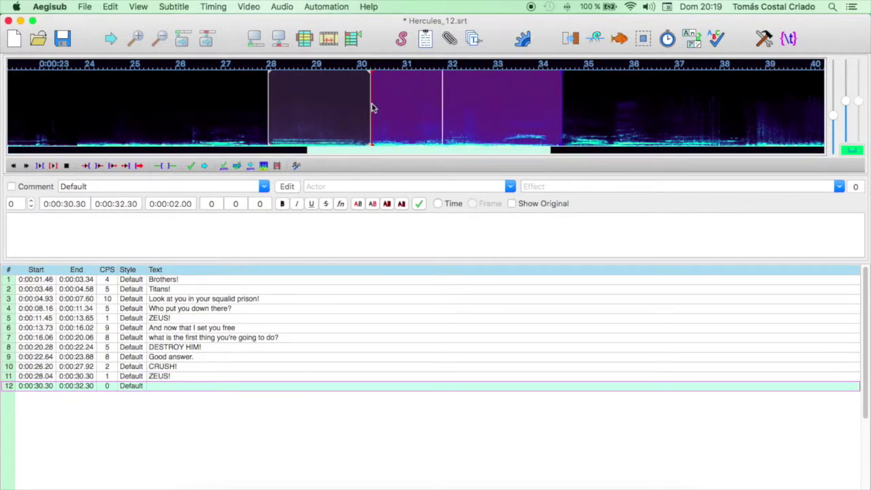
left_click_drag(372, 108, 492, 118)
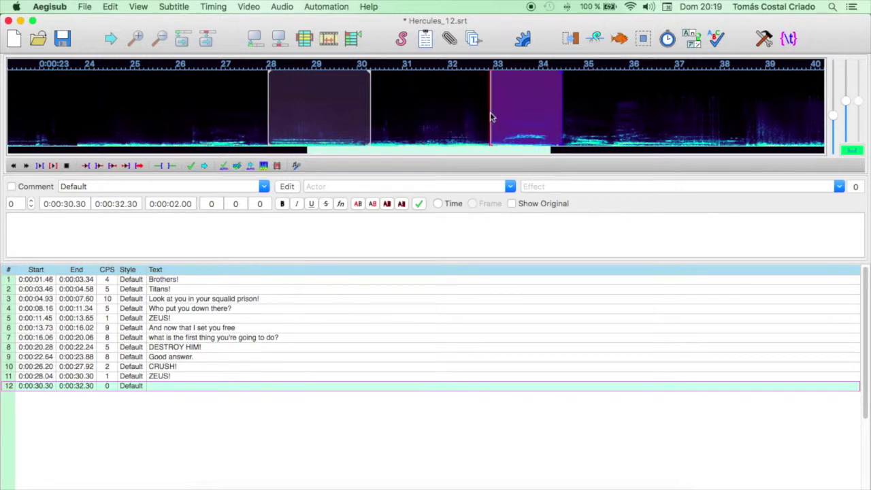
mouse_move(564, 113)
left_mouse_down()
mouse_move(633, 109)
mouse_move(622, 106)
left_mouse_up()
key("s")
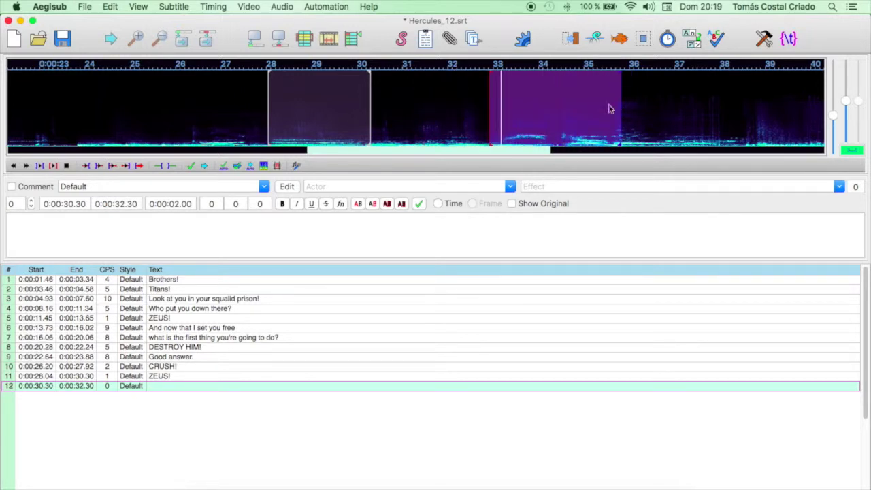
left_click(497, 102)
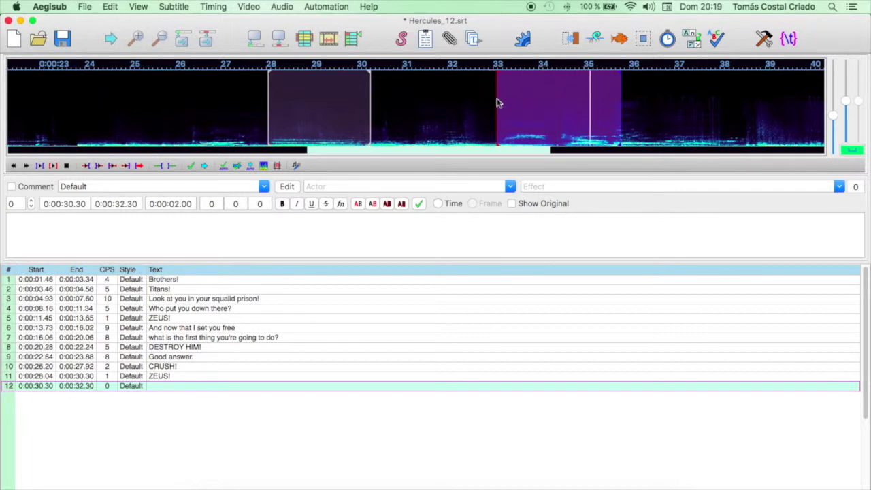
left_click(438, 236)
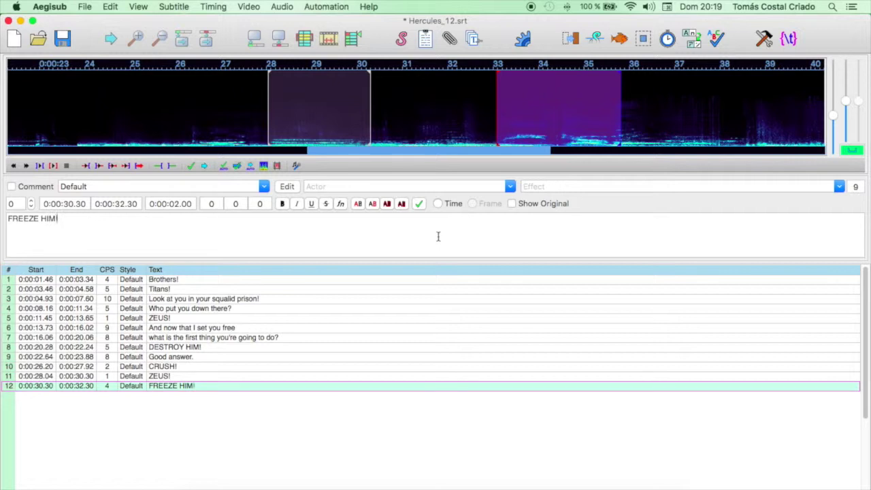
key("Return")
mouse_move(712, 102)
left_mouse_down()
mouse_move(737, 101)
mouse_move(731, 82)
mouse_move(735, 105)
mouse_move(744, 104)
left_mouse_up()
Step: Time line 13 to 40.50–42.89 s and enter 'MELT ZEUS!'
key("s")
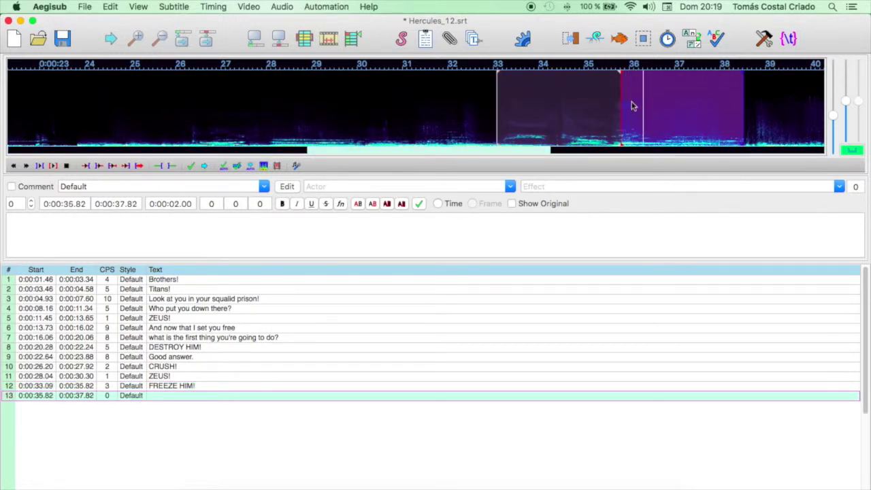
left_click(662, 103)
left_click_drag(744, 103, 789, 113)
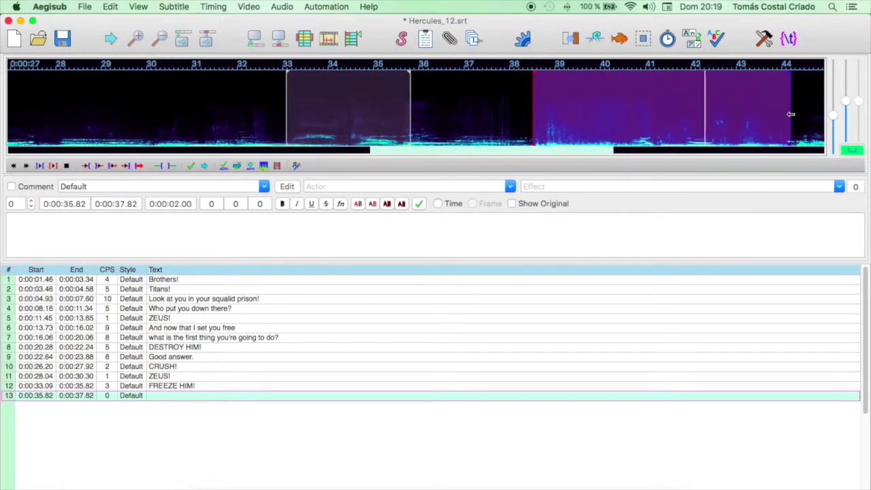
left_click_drag(791, 114, 732, 115)
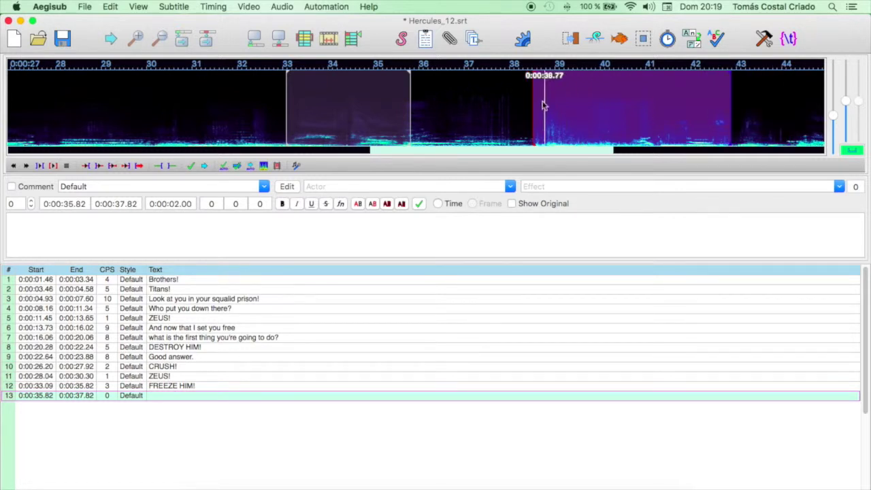
left_click_drag(532, 98, 622, 108)
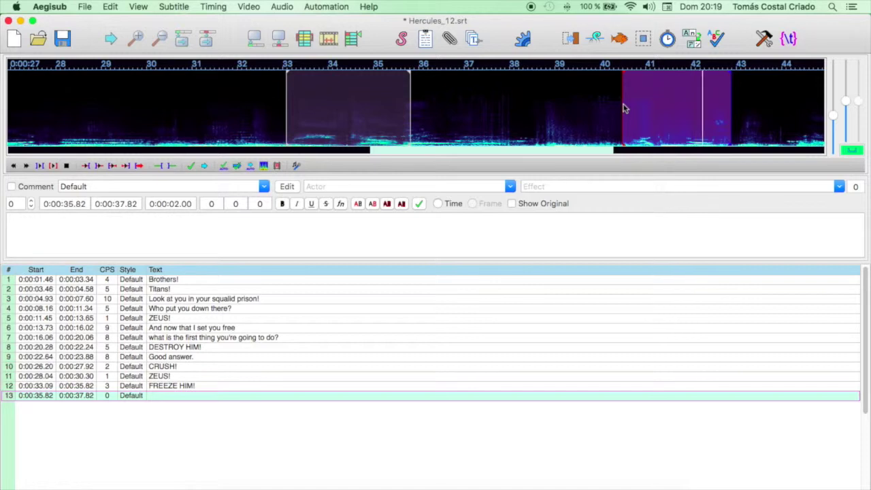
left_click(545, 222)
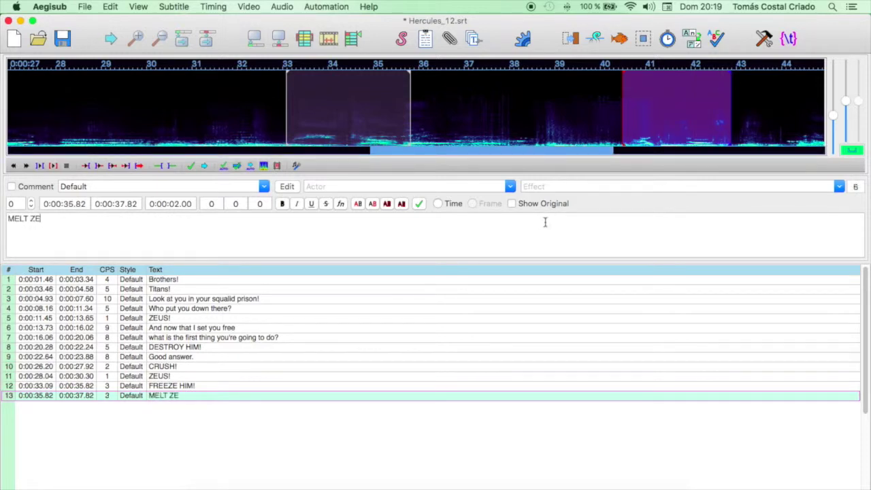
type("MELT ZEUS!")
key("Return")
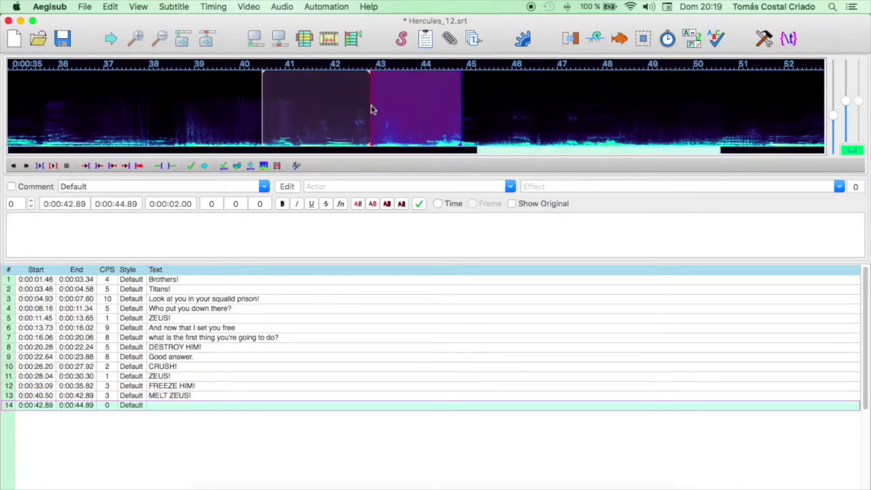
Step: Time line 14 to 44.14–48.85 s and enter 'BLOW HIM AWAY!'
key("s")
left_click_drag(462, 129, 644, 133)
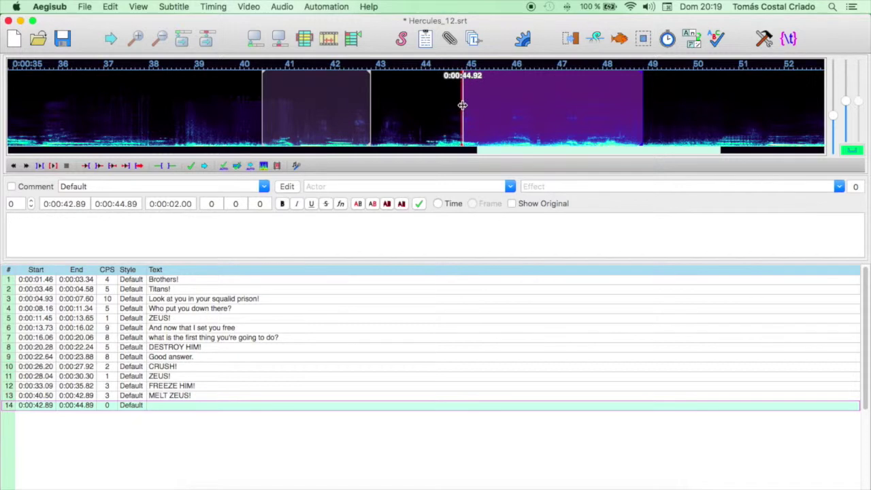
left_click(419, 111)
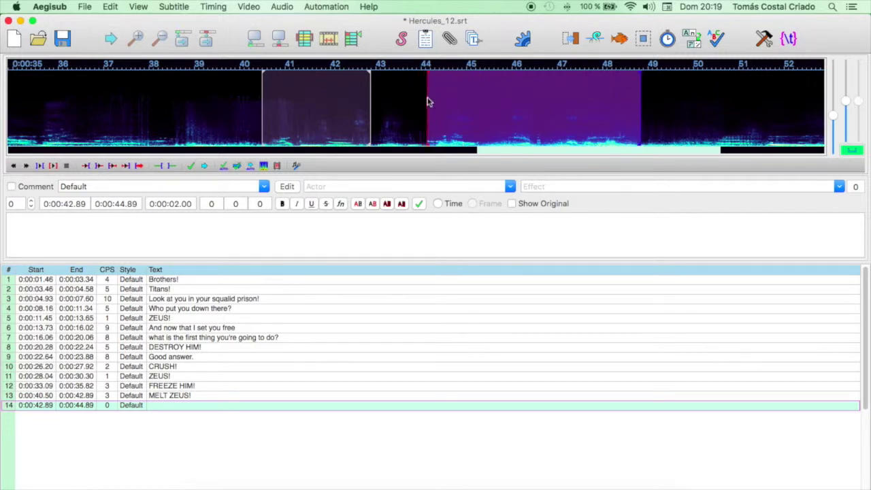
left_click(416, 236)
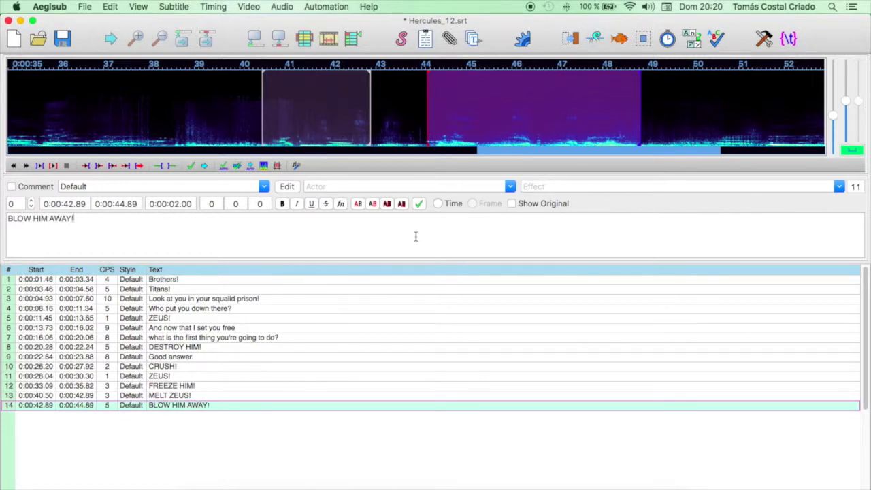
key("Return")
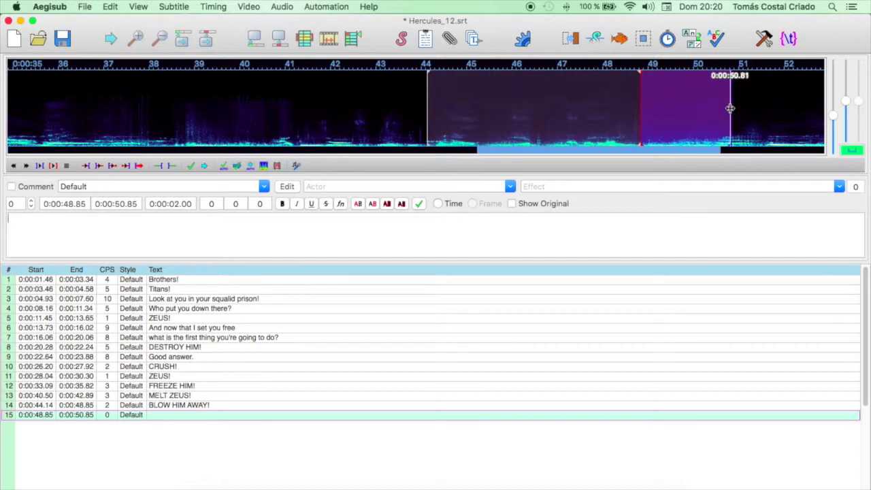
Step: Time line 15 'ZEUS!' to 51.37–53.14 s and commit it
right_click(772, 117)
key("s")
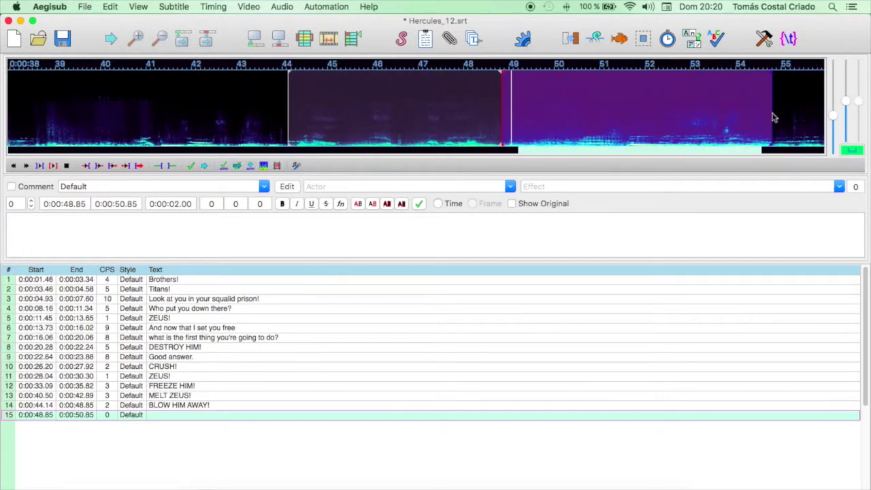
left_click_drag(502, 110, 556, 114)
left_click(565, 115)
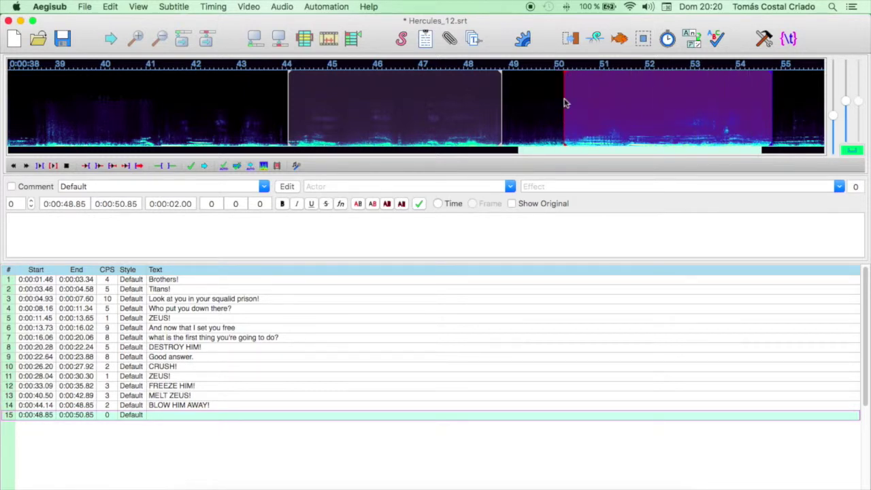
mouse_move(564, 100)
left_mouse_down()
mouse_move(636, 100)
mouse_move(618, 99)
left_mouse_up()
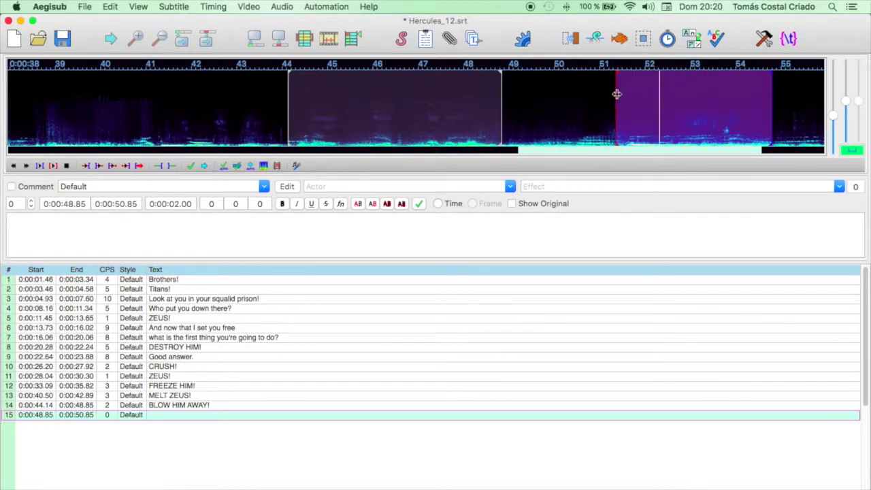
left_click_drag(772, 94, 708, 95)
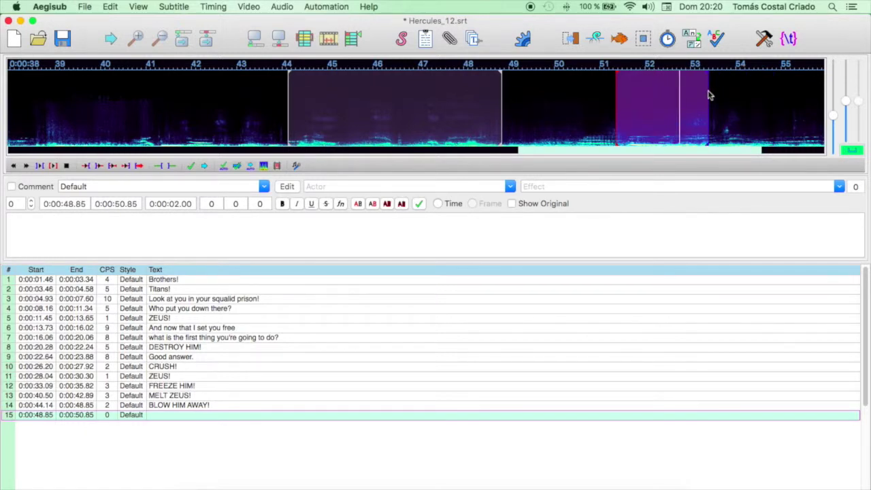
left_click_drag(708, 96, 697, 97)
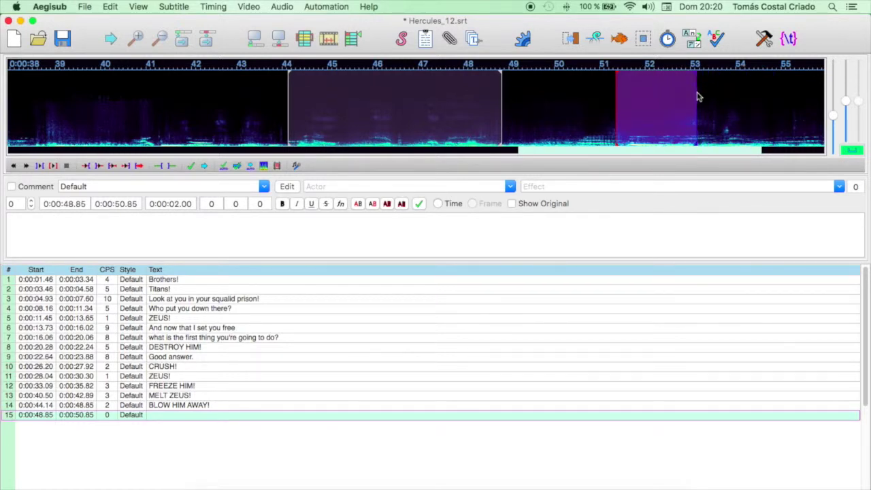
left_click(620, 227)
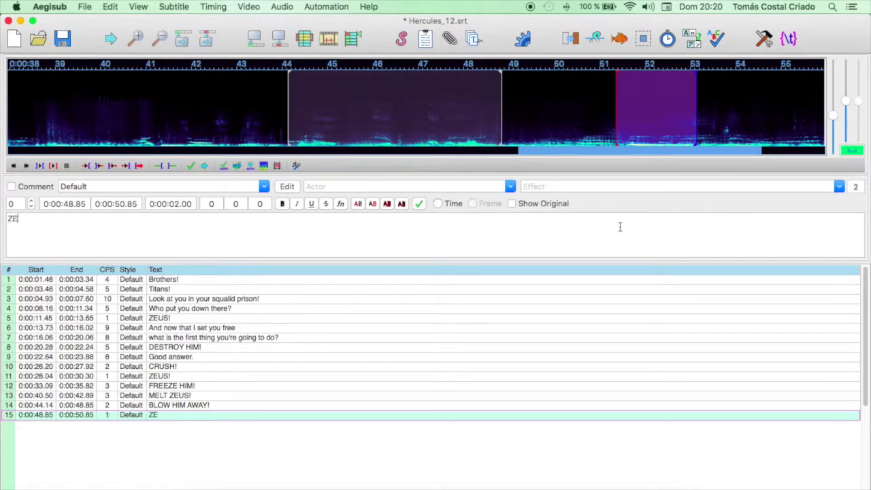
key("Return")
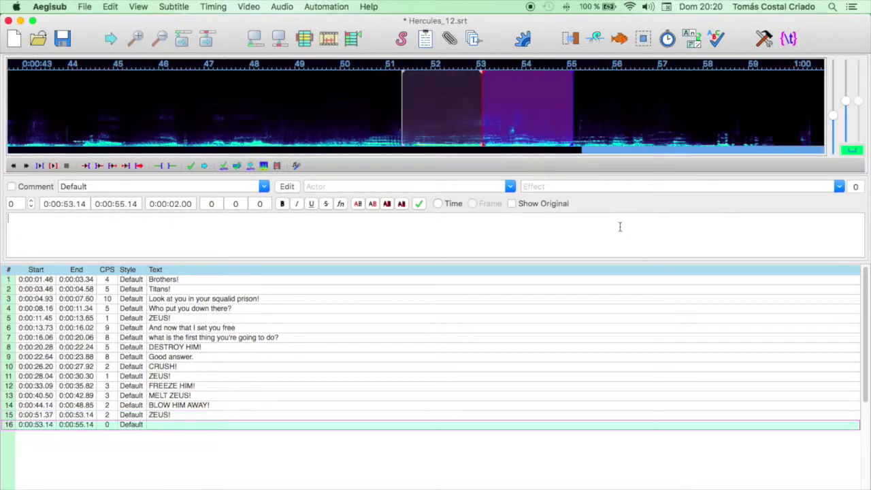
Step: Time line 16 to 55.57–57.22 s and enter 'Em, guys?'
left_click_drag(574, 120, 705, 117)
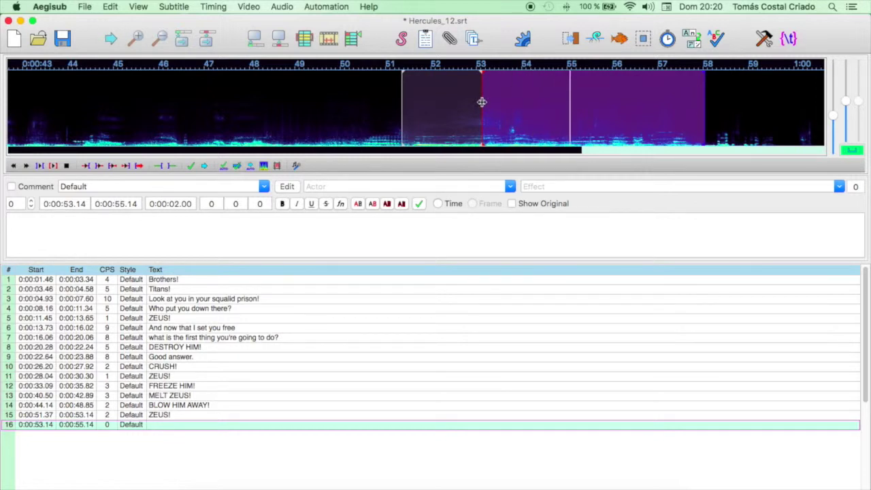
key("s")
left_click_drag(481, 103, 591, 102)
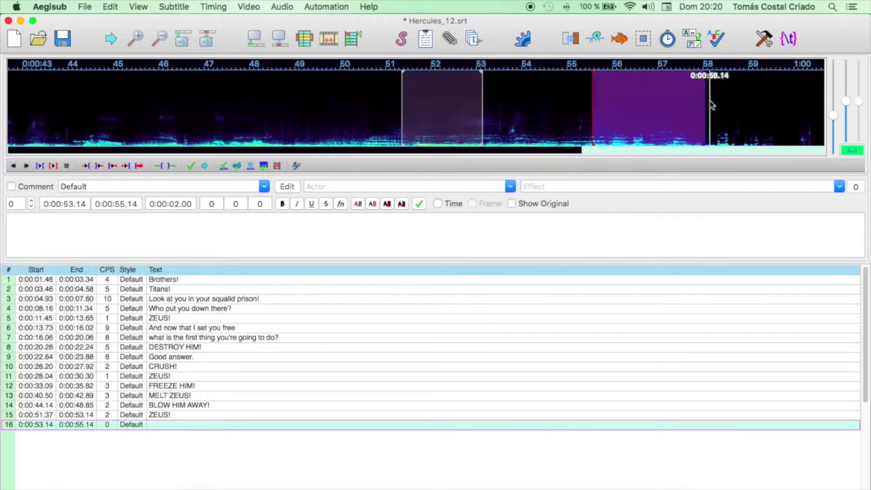
left_click_drag(706, 104, 668, 107)
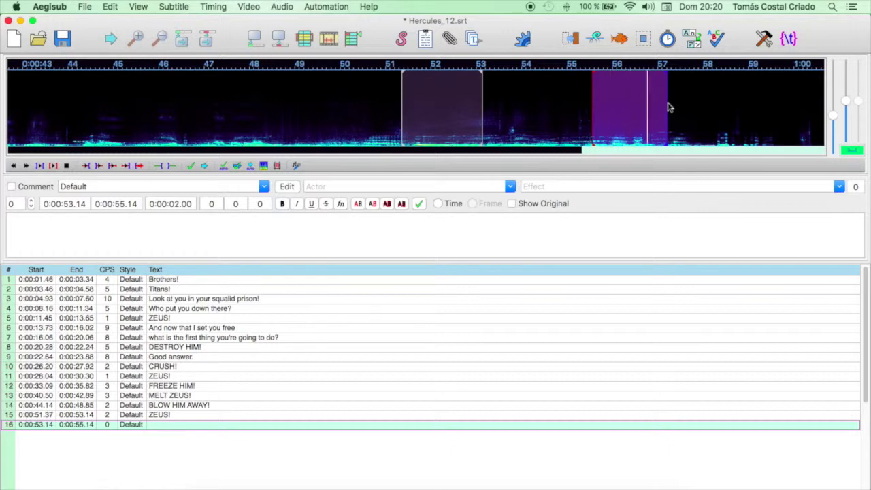
left_click(576, 249)
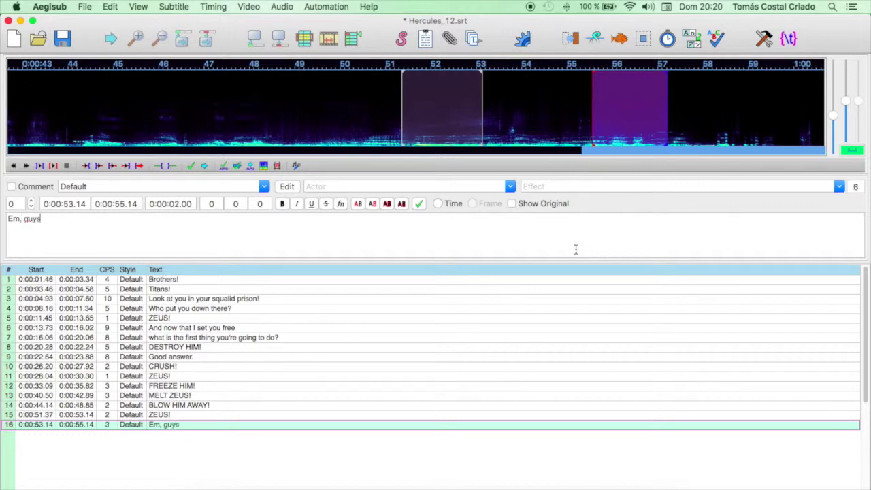
key("Return")
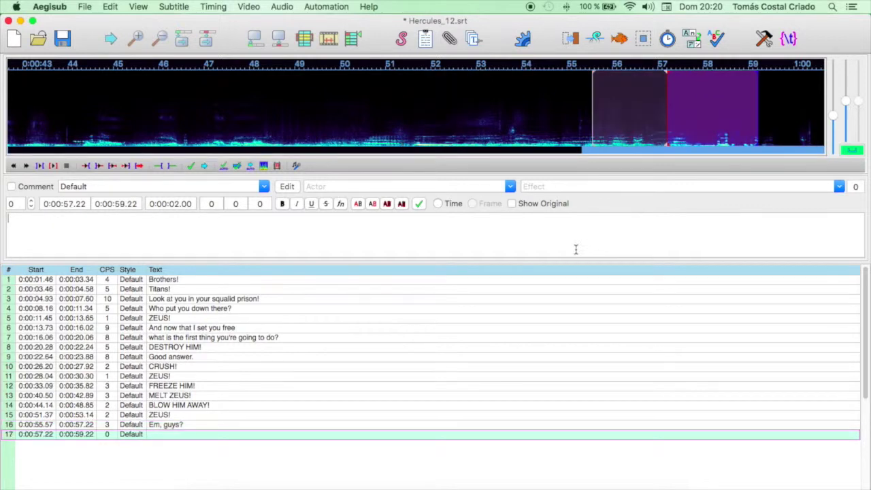
Step: Time line 17 to 58.10–59.77 s and enter 'Olympus would be that way.'
left_click_drag(759, 102, 821, 112)
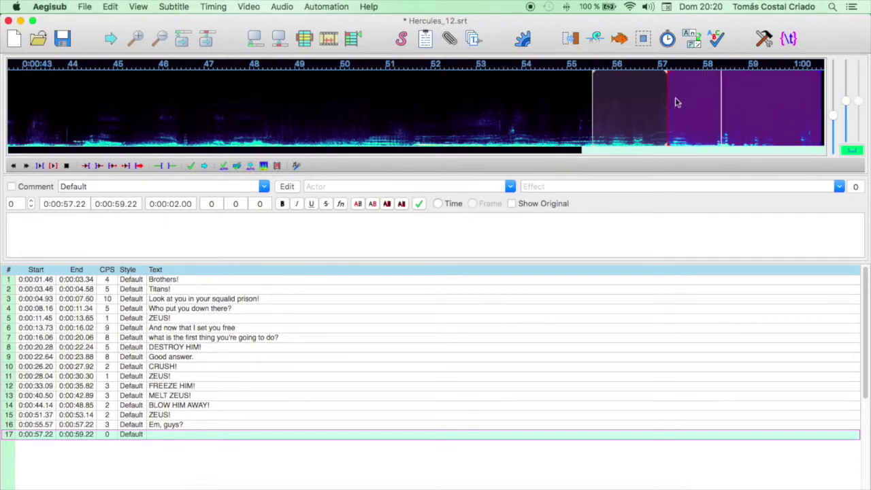
left_click_drag(669, 96, 708, 100)
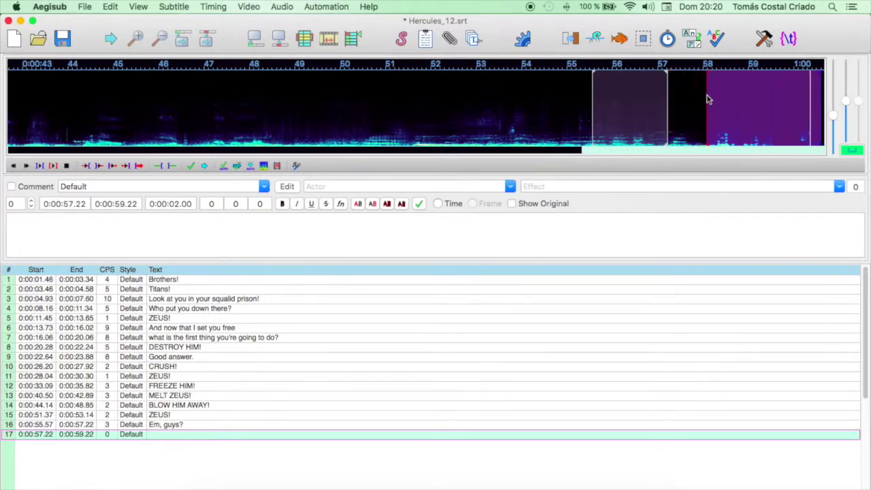
left_click_drag(822, 109, 783, 115)
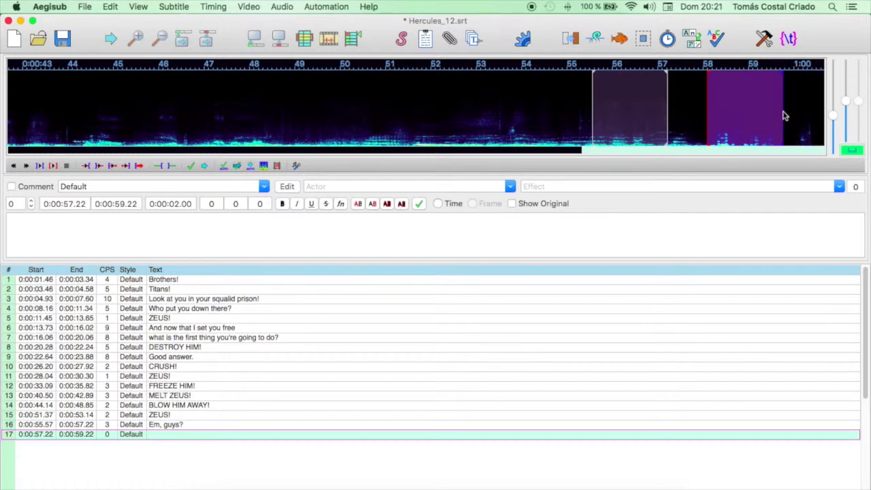
left_click(714, 229)
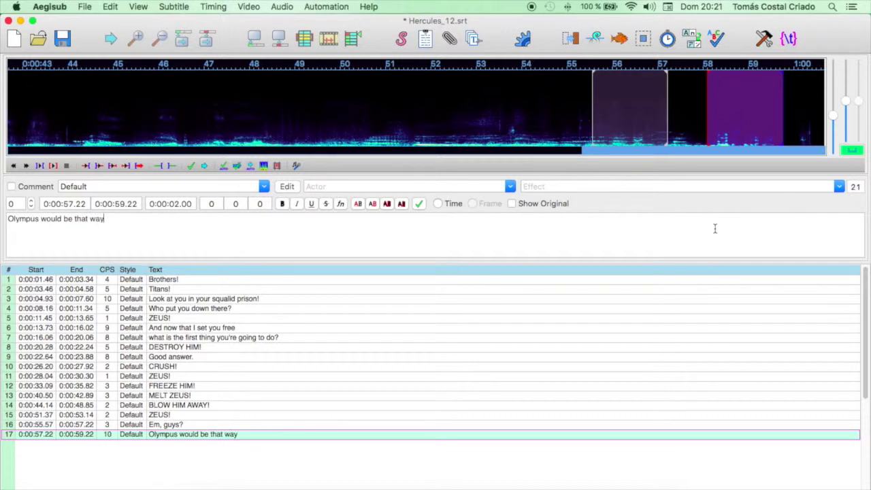
key("Return")
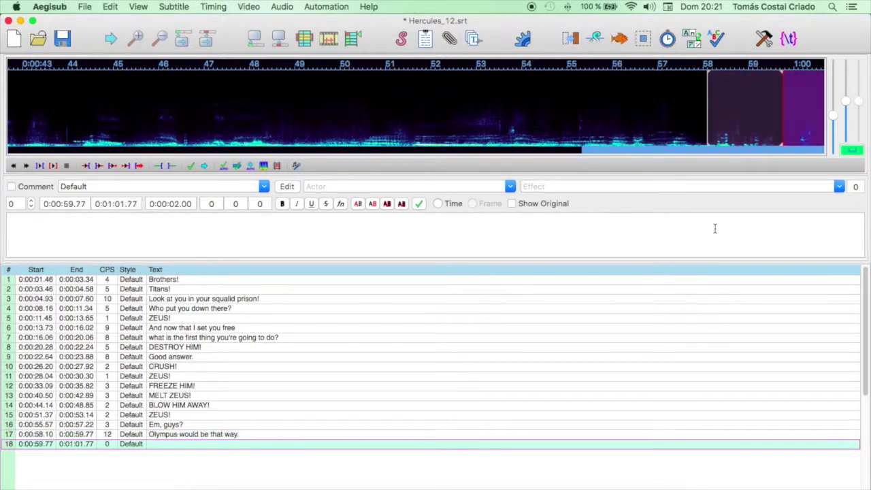
key("s")
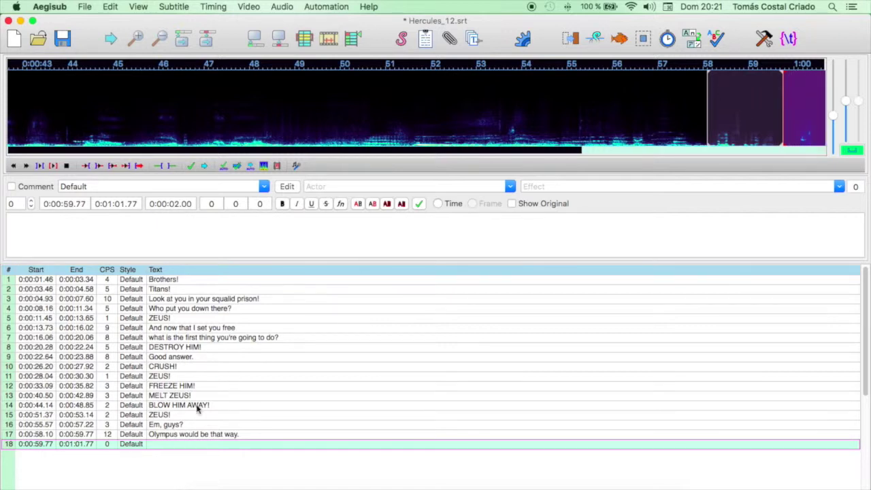
right_click(169, 440)
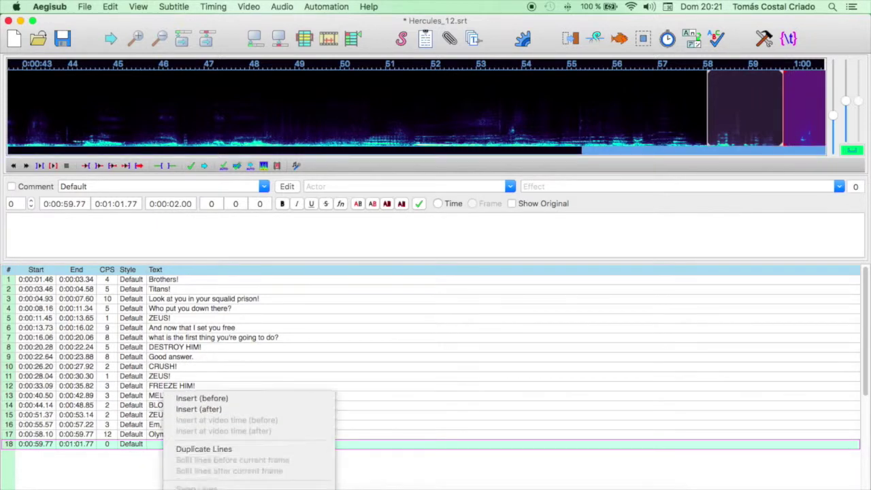
Step: Delete the empty line 18, save Hercules_12.srt with 17 lines, and quit Aegisub
left_click(204, 486)
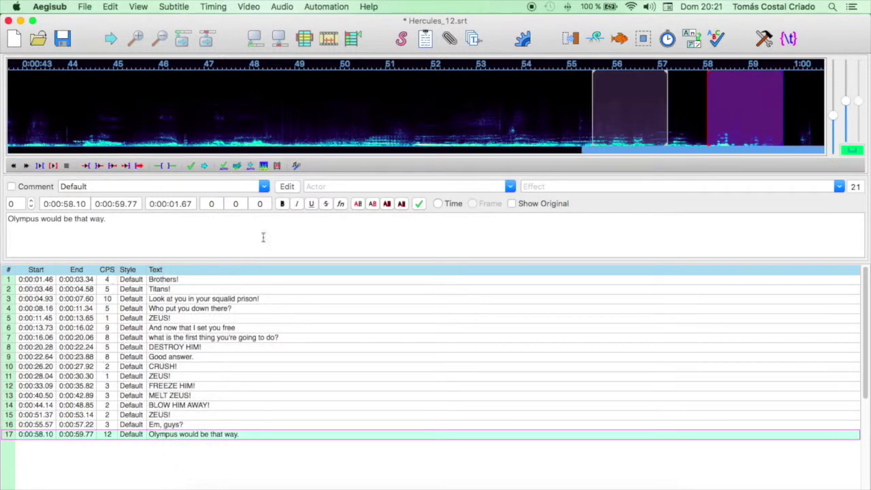
left_click(237, 289)
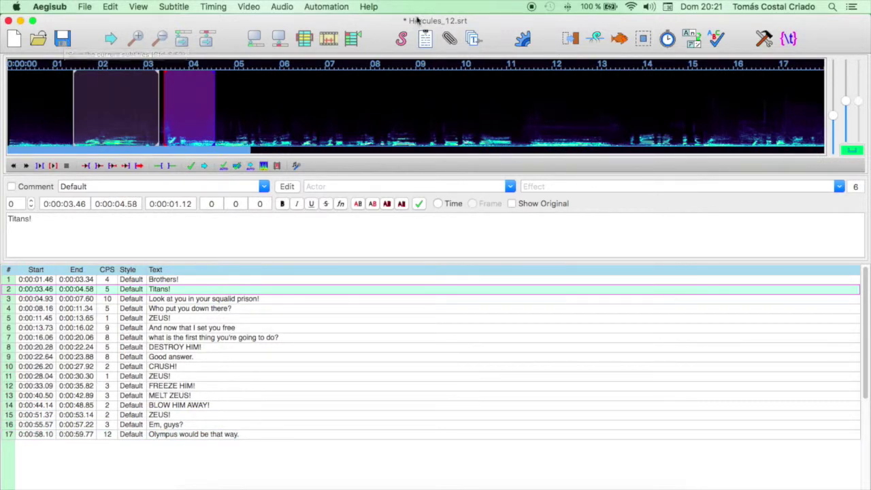
left_click(63, 39)
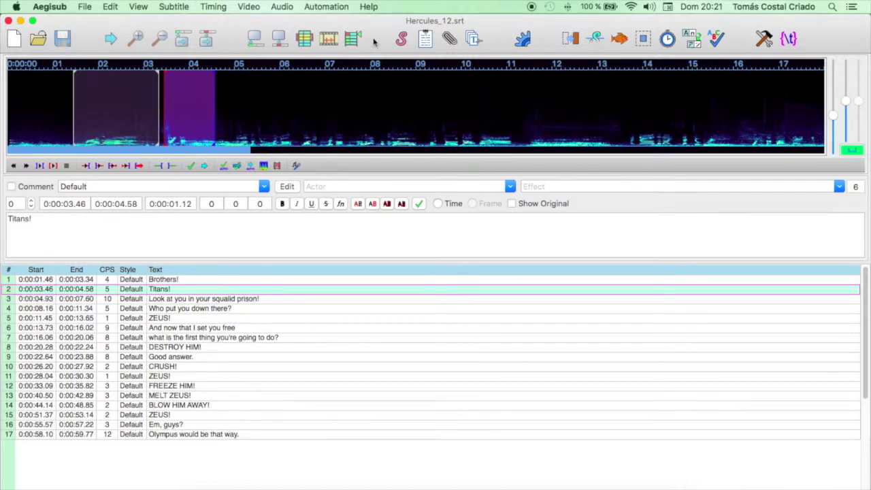
left_click(9, 21)
left_click(746, 225)
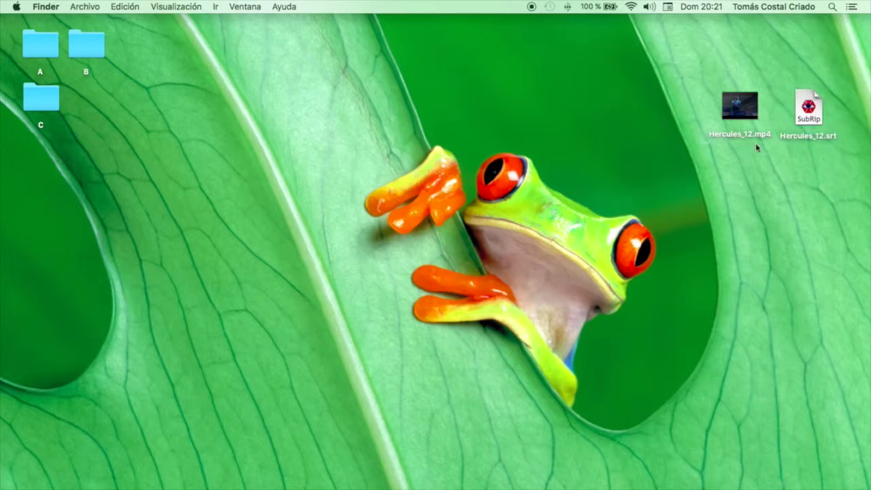
Step: Open Hercules_12.mp4 from the desktop in VLC via Abrir con
right_click(754, 112)
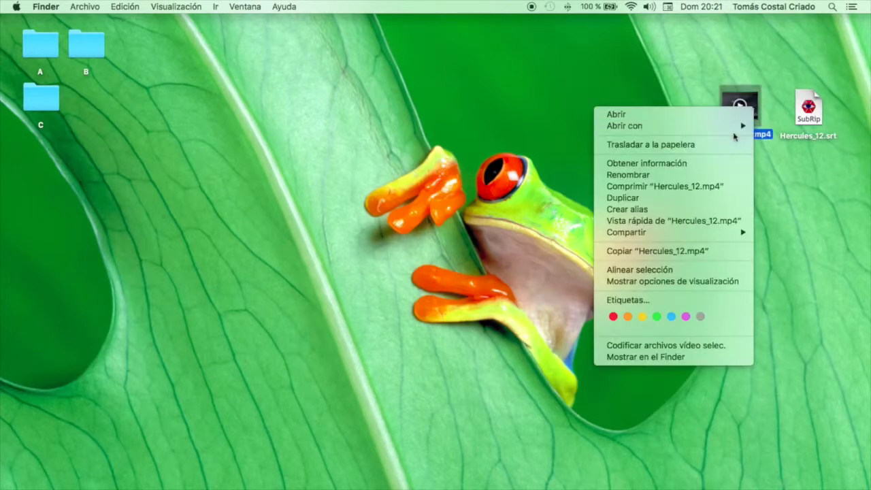
mouse_move(741, 128)
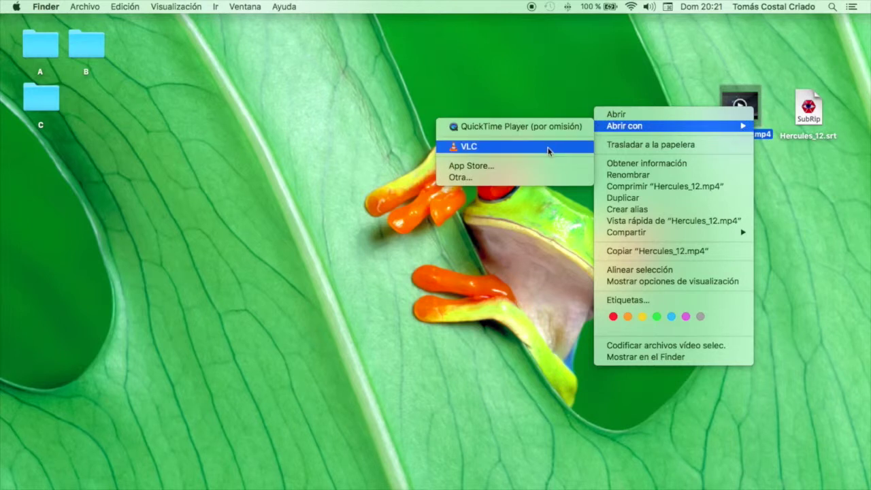
left_click(495, 153)
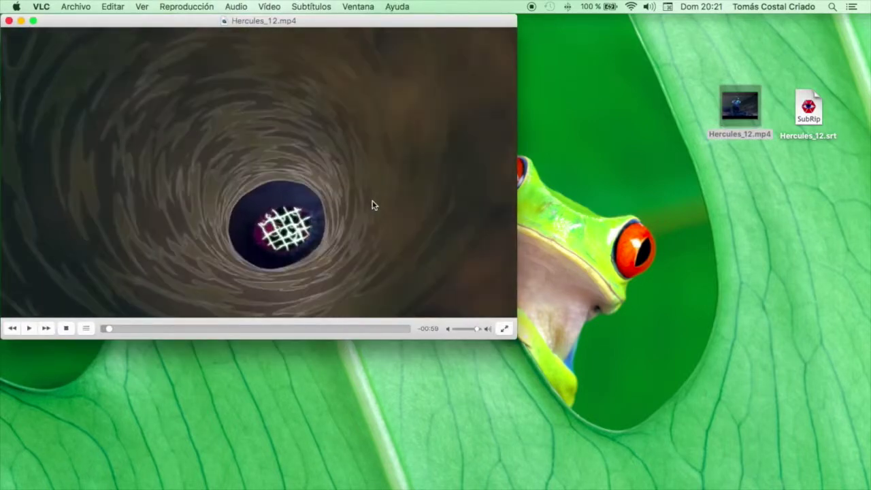
Step: Switch VLC's playback of Hercules_12.mp4 to full screen
double_click(373, 205)
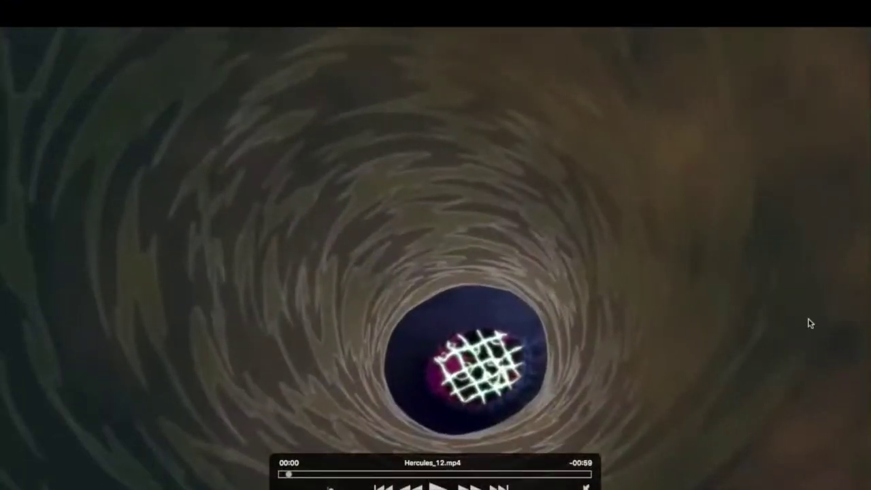